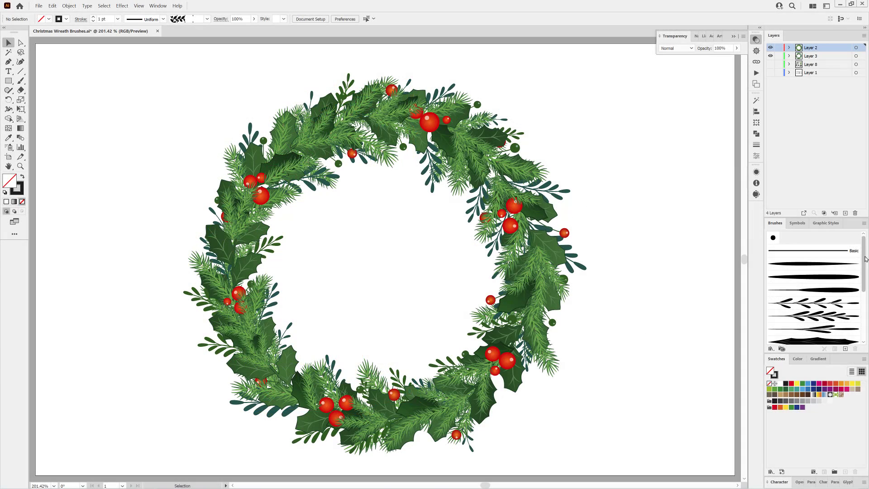
Step: Paint test pine-branch strokes beside the wreath with two pine brushes
scroll(814, 290, down, 5)
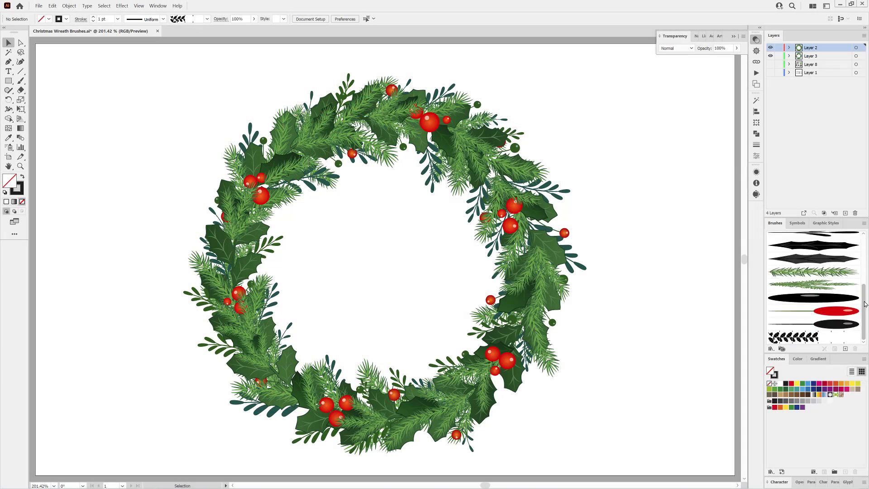
click(21, 80)
drag(640, 239, 635, 119)
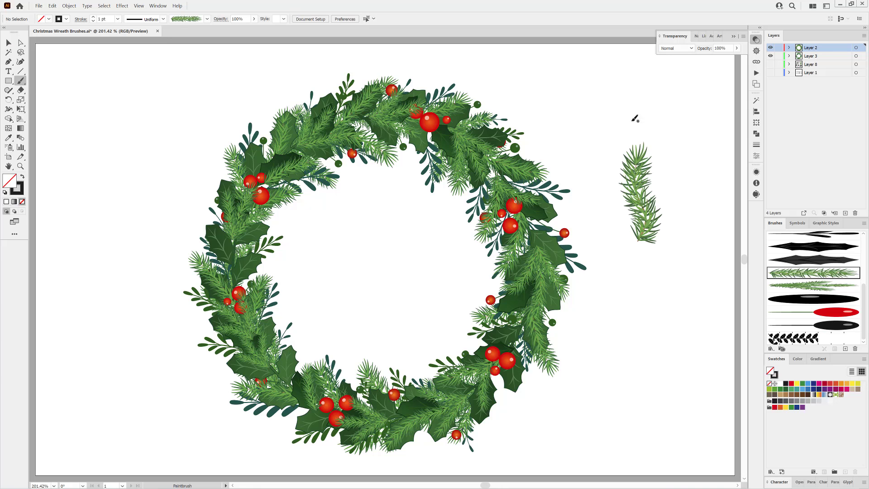
click(813, 285)
drag(641, 240, 692, 352)
drag(675, 195, 720, 153)
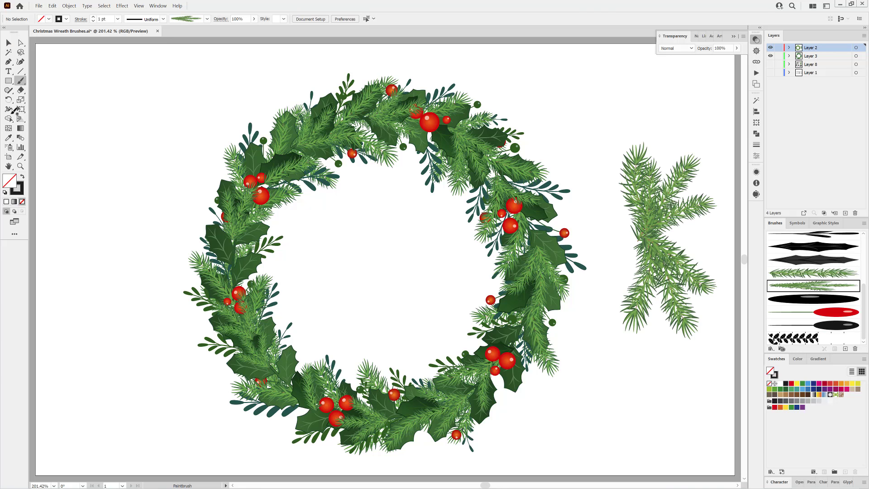
Step: Create a new blank document and save the wreath brushes as the Christmas Wreath Brushes library
click(39, 6)
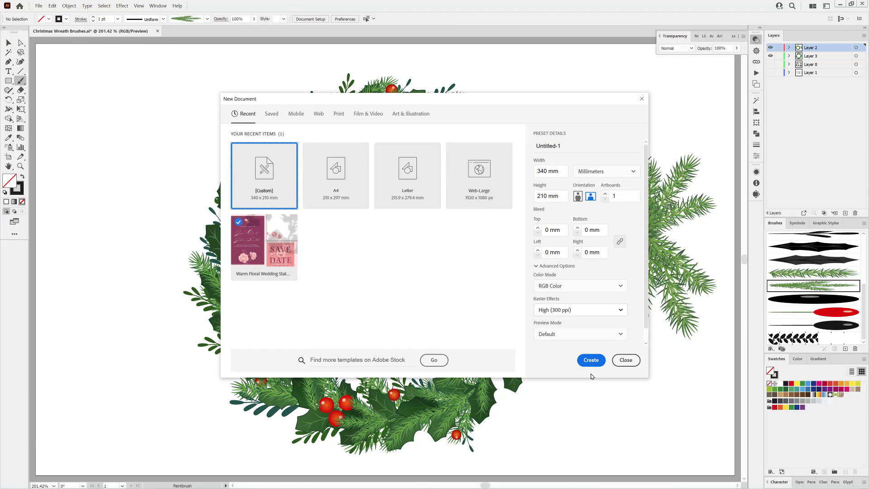
click(591, 360)
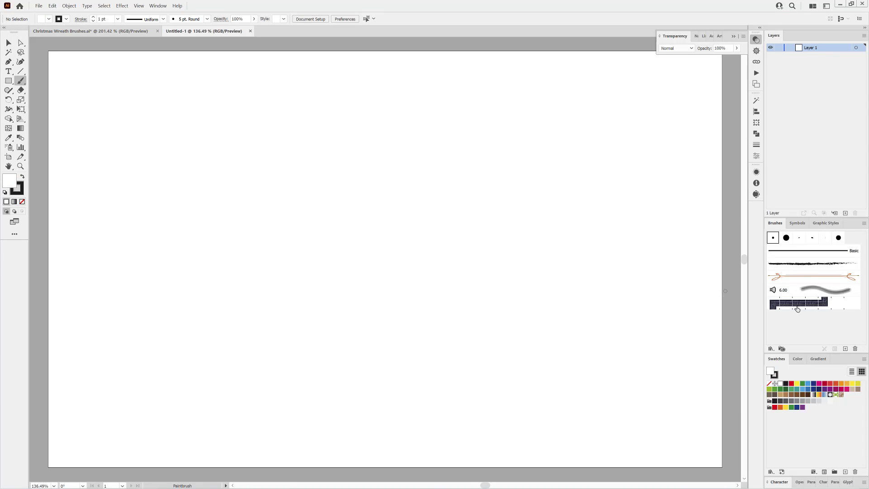
click(104, 32)
click(864, 223)
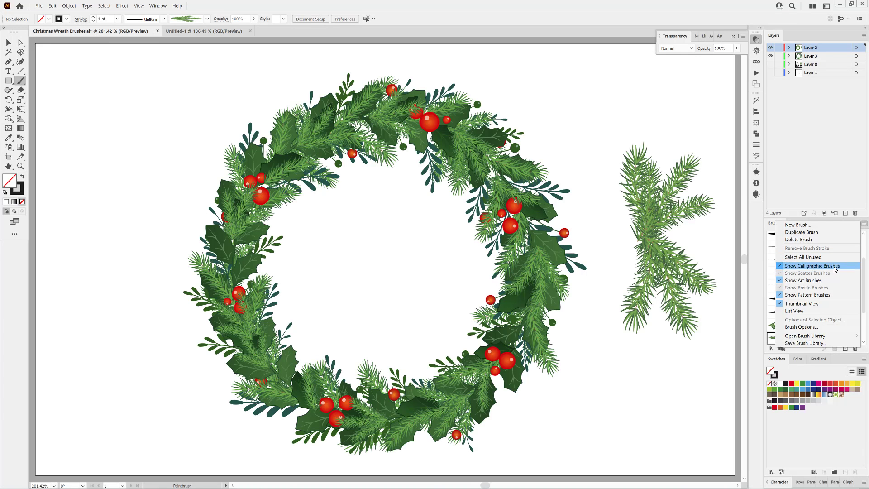
click(805, 343)
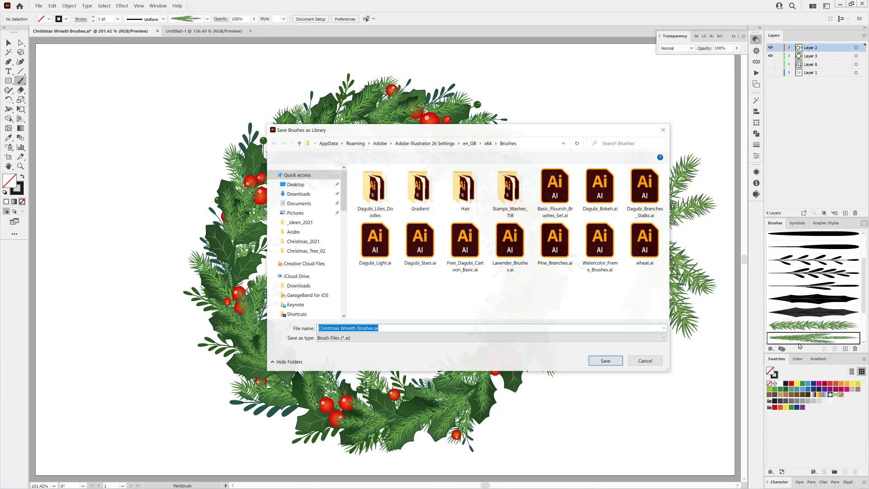
click(607, 361)
Step: Load the Christmas Wreath Brushes library into Untitled-1 and test-paint, then undo, a green pine sprig
click(187, 33)
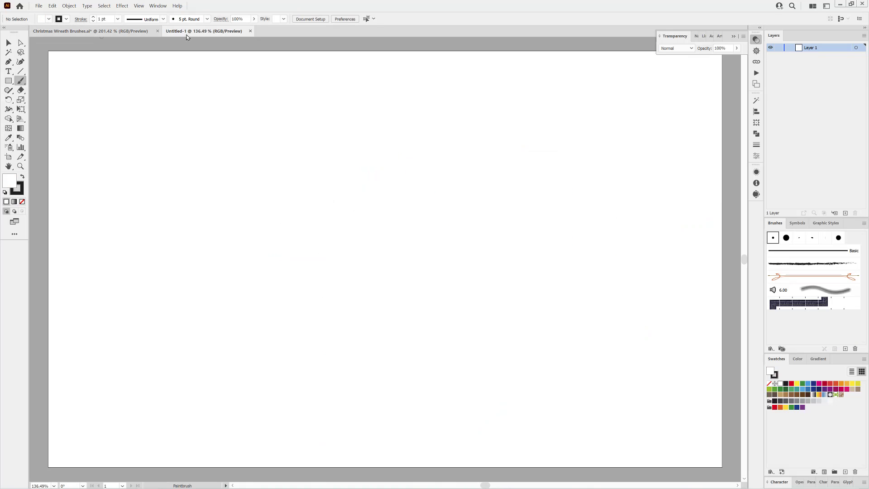
click(771, 349)
click(706, 343)
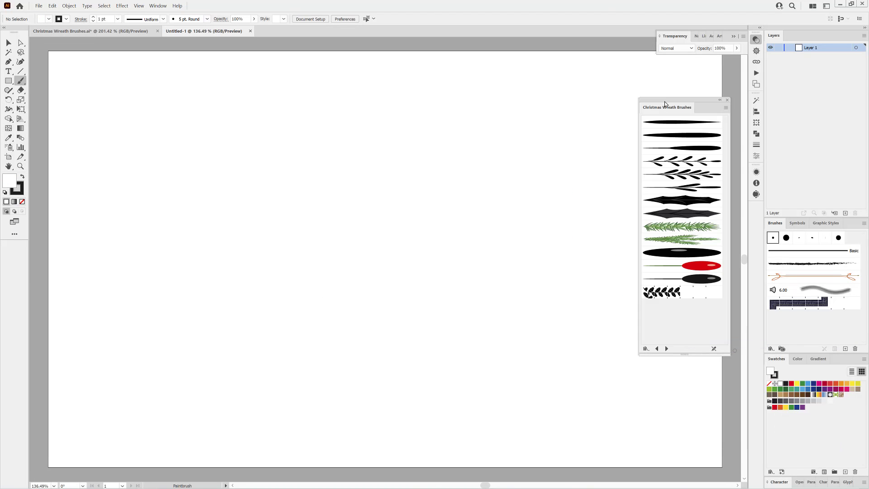
drag(665, 104, 653, 187)
click(666, 322)
mouse_move(521, 217)
mouse_down()
mouse_move(566, 149)
mouse_move(539, 111)
mouse_up()
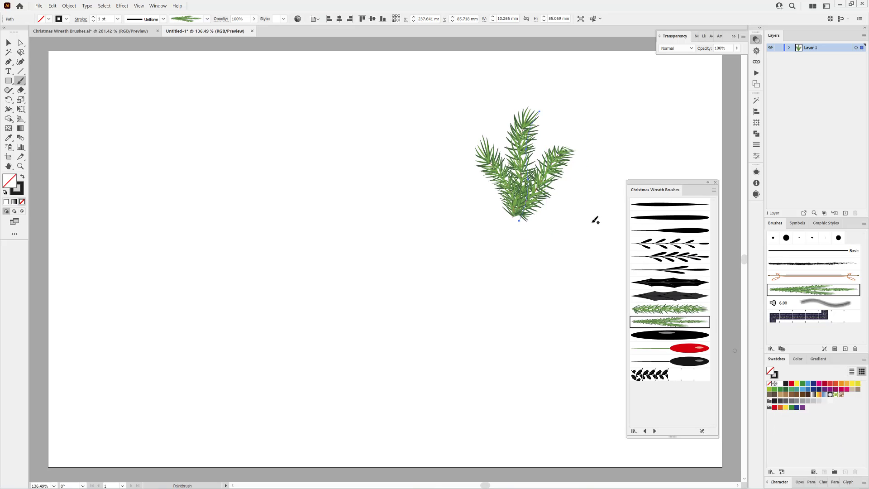
key(ctrl+z)
Step: Draw an 83.057 mm circle near the page centre with the Ellipse Tool
click(8, 80)
click(41, 99)
mouse_move(339, 180)
mouse_down()
mouse_move(493, 335)
mouse_move(485, 343)
mouse_up()
Step: Centre the circle on the artboard and load the Metals gradient swatch library
click(339, 19)
click(372, 18)
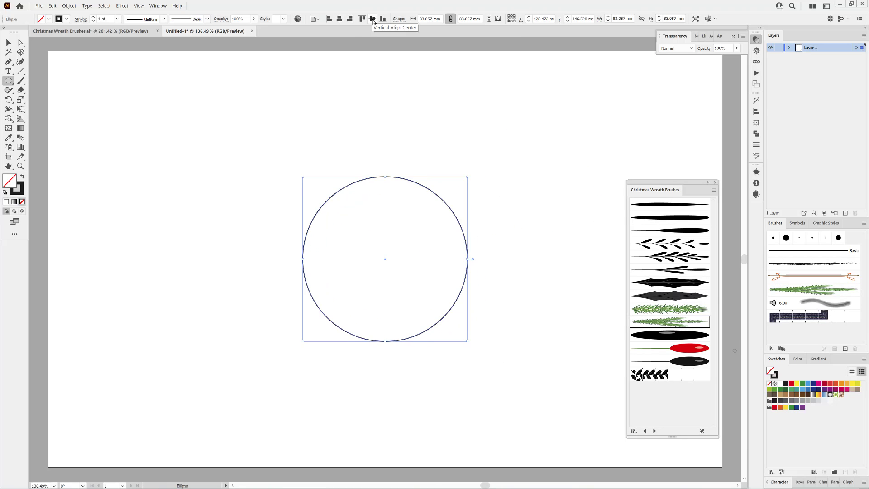
click(66, 19)
click(7, 68)
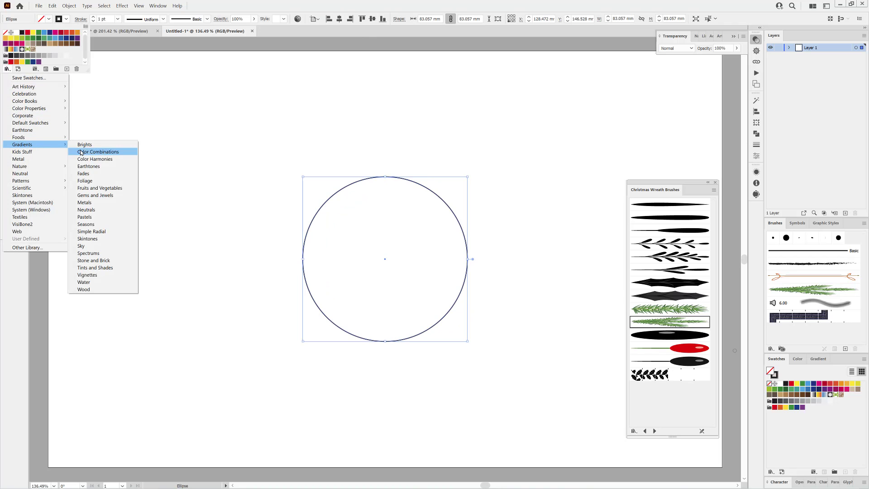
click(84, 203)
drag(470, 246, 614, 81)
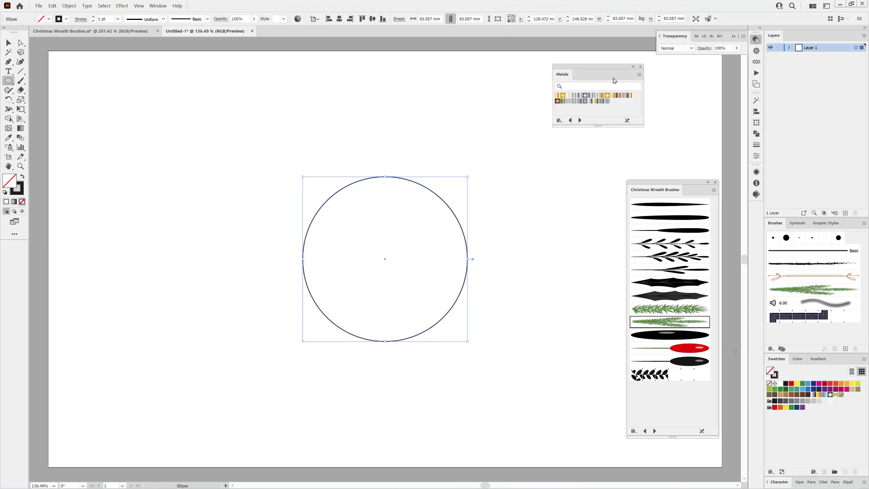
Step: Give the circle a 3 pt gold Metals gradient outline with no fill
click(613, 95)
click(769, 384)
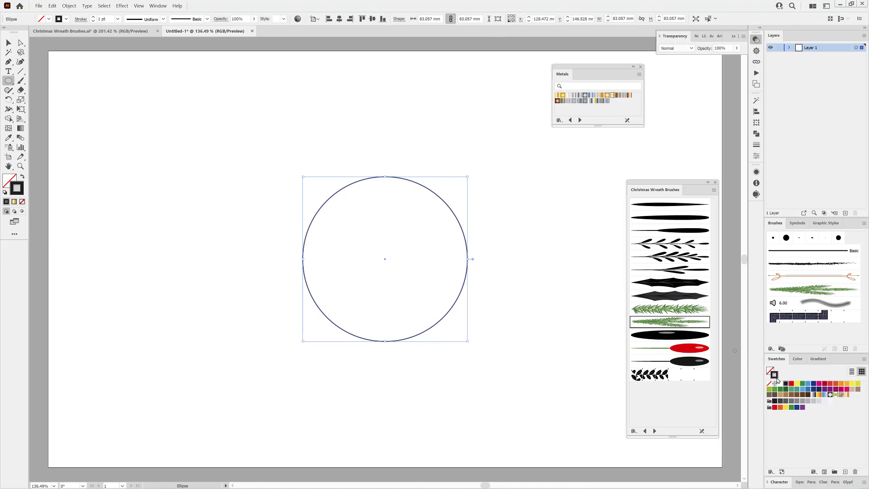
click(613, 95)
click(93, 18)
click(92, 18)
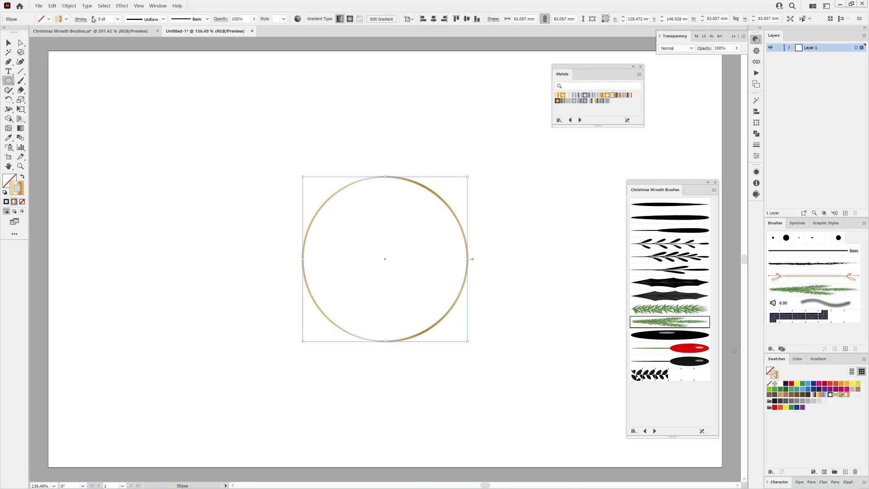
key(ctrl+shift+a)
Step: Fill the circle with a pale beige colour using the Color panel sliders
click(789, 48)
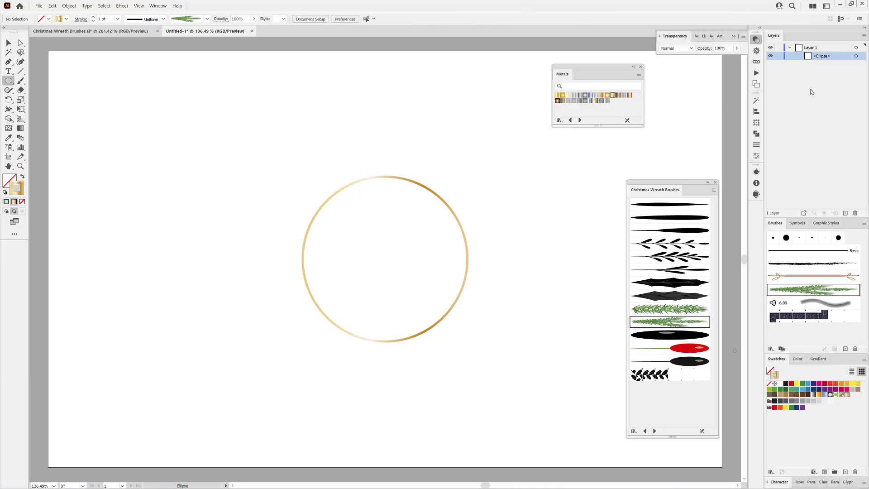
click(855, 56)
click(771, 372)
click(801, 394)
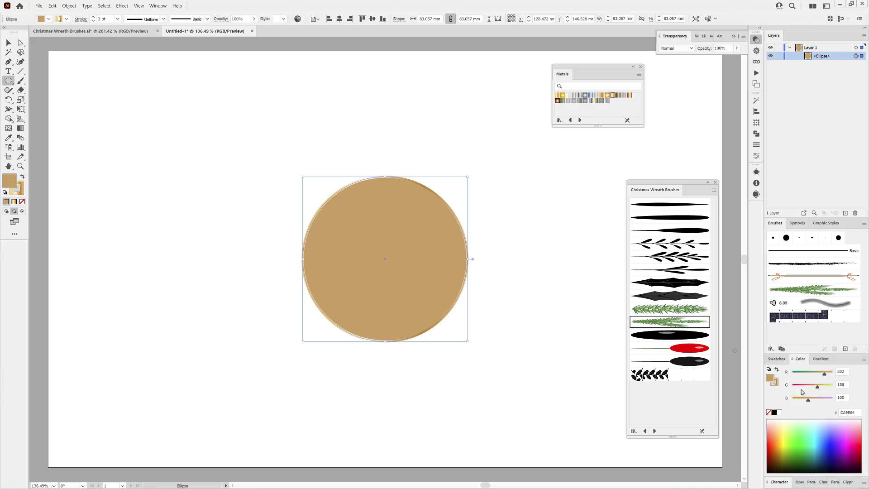
drag(817, 386, 830, 387)
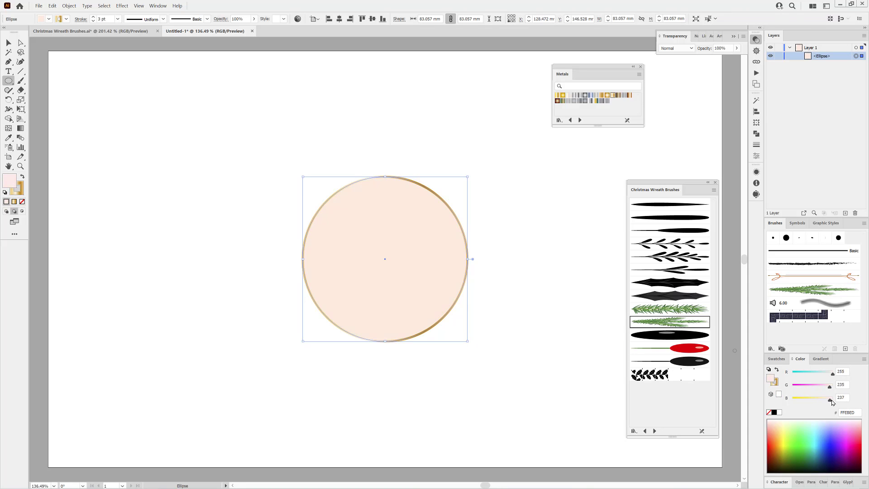
ctrl+click(688, 147)
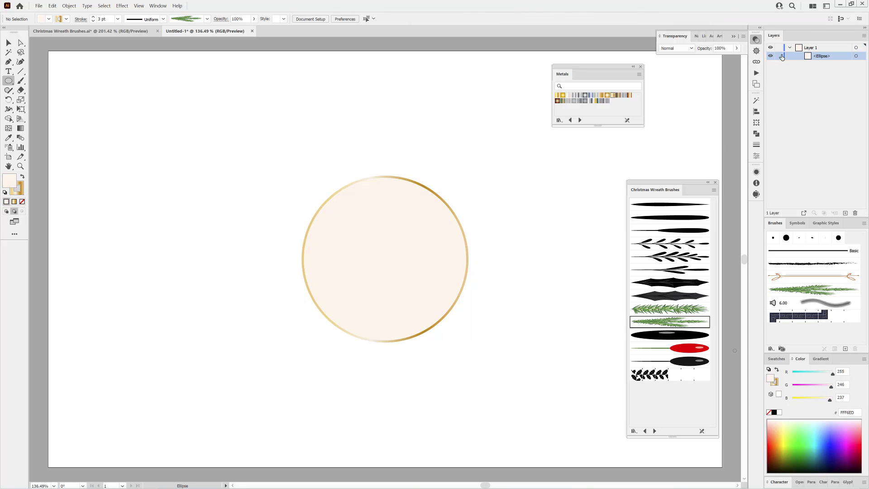
double_click(20, 81)
Step: Set up the leafy branch brush with no fill and a green stroke
click(453, 289)
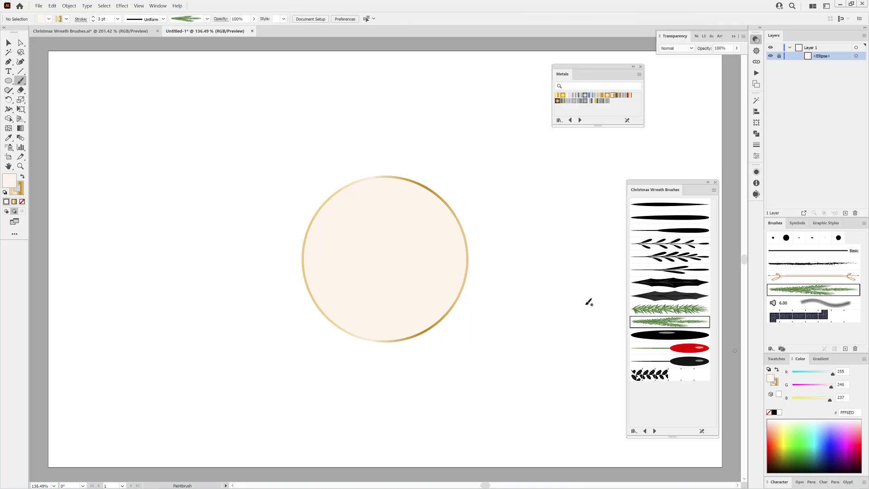
click(679, 257)
click(768, 412)
click(774, 381)
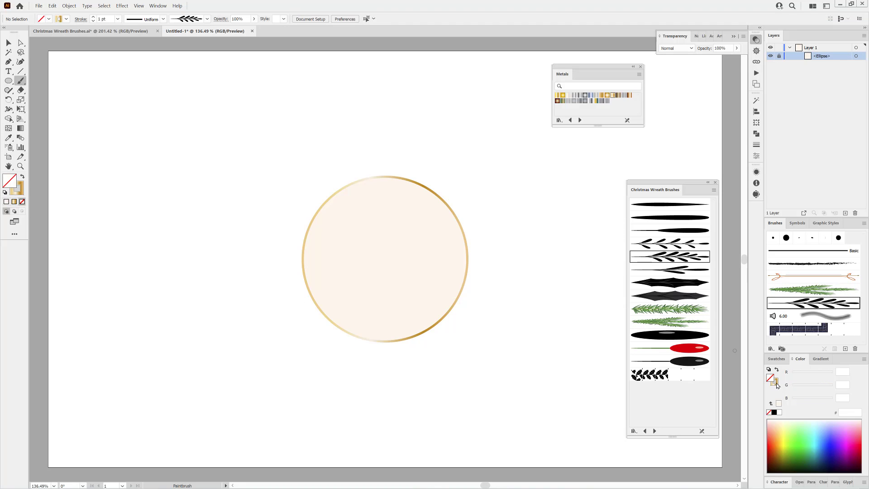
click(796, 455)
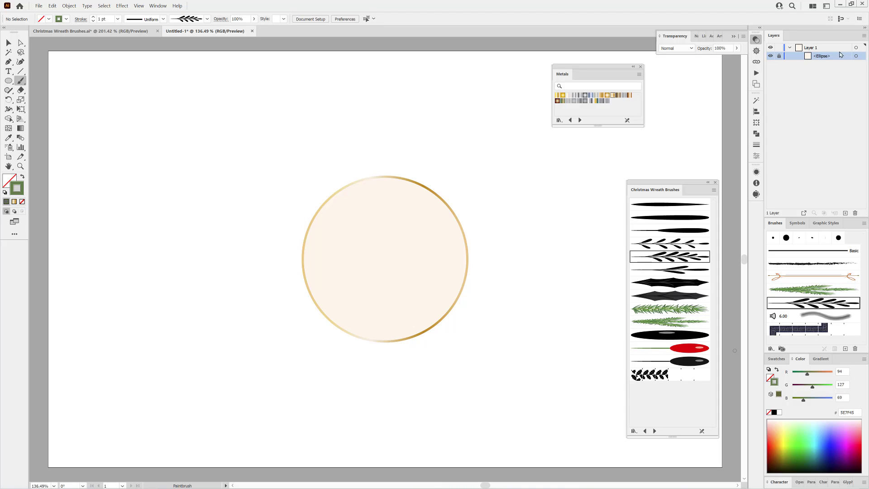
Step: Paint a leafy branch behind the circle's lower right, deleting the unwanted trial branches
drag(421, 234, 494, 171)
drag(470, 270, 499, 277)
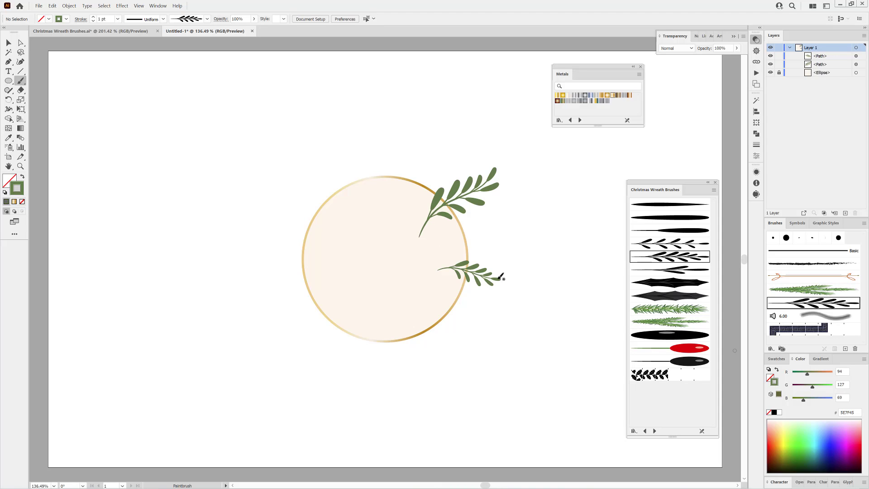
click(14, 212)
mouse_move(478, 348)
mouse_down()
mouse_move(473, 326)
mouse_move(463, 343)
mouse_up()
ctrl+click(482, 275)
ctrl+shift+click(483, 198)
key(Delete)
ctrl+click(549, 302)
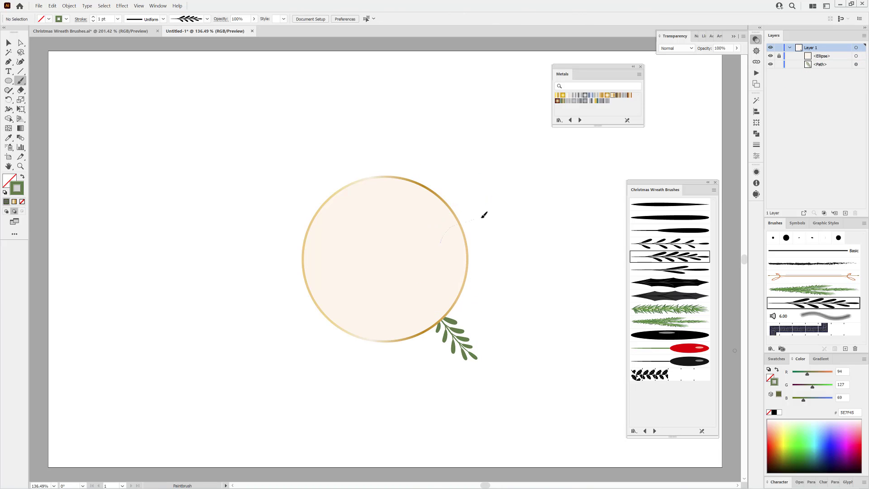
Step: Paint leafy branches at the upper right, top, upper left, lower left and bottom
drag(483, 215, 502, 207)
drag(369, 143, 363, 134)
drag(325, 201, 288, 183)
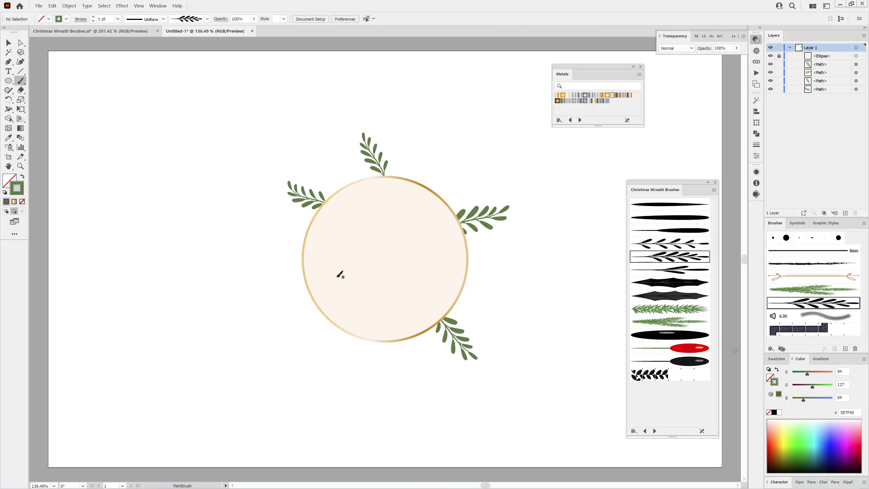
drag(277, 306, 257, 312)
drag(365, 382, 363, 384)
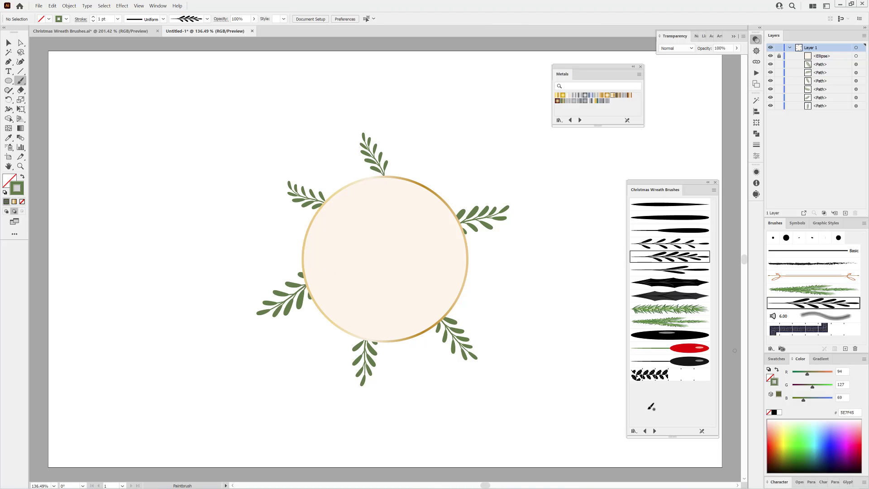
Step: Paint a smaller darker-green sprig at the upper right with the neighbouring leafy brush
click(670, 243)
drag(454, 222, 476, 197)
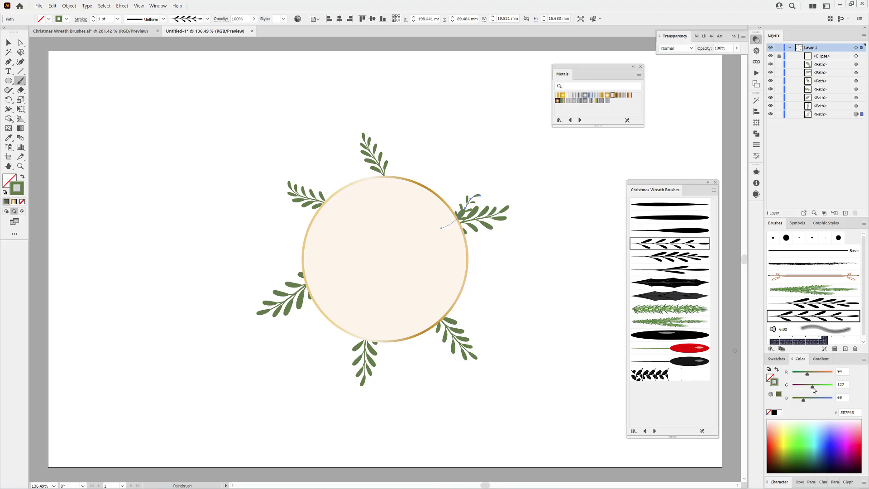
drag(812, 386, 809, 389)
key(ctrl+shift+a)
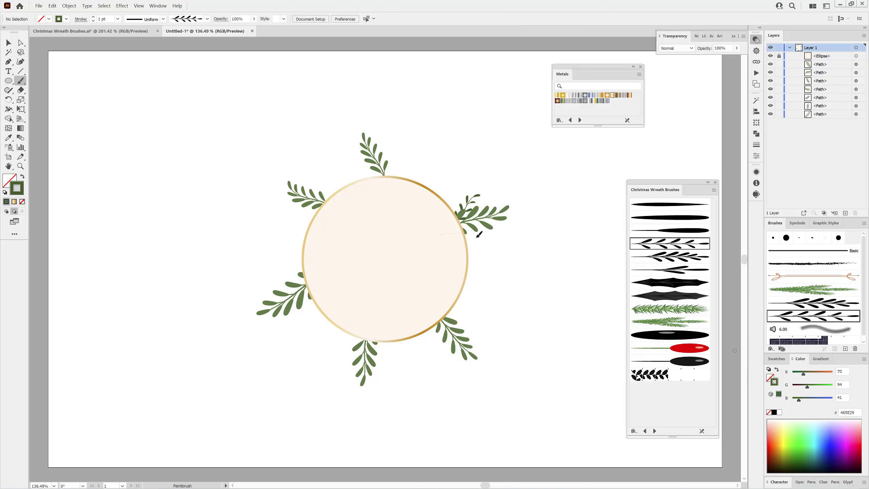
Step: Layer more small darker sprigs over the branches around the whole circle
drag(466, 230, 493, 239)
mouse_move(441, 319)
mouse_down()
mouse_move(475, 325)
mouse_move(442, 362)
mouse_up()
mouse_move(369, 344)
mouse_down()
mouse_move(375, 362)
mouse_move(351, 342)
mouse_up()
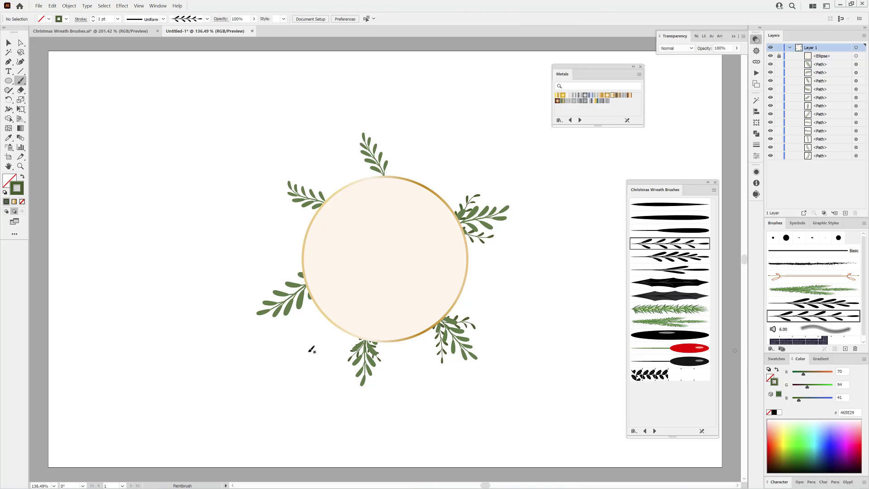
drag(309, 319, 303, 280)
drag(303, 177, 322, 209)
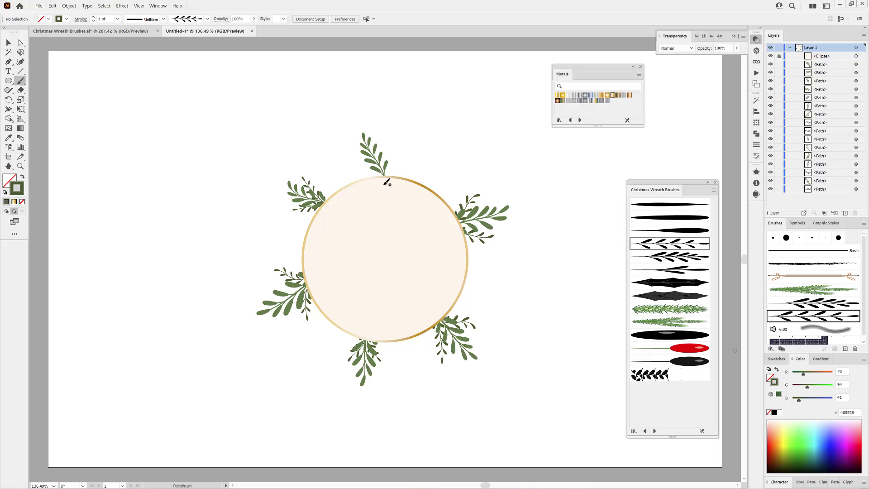
drag(379, 160, 389, 175)
Step: Paint pine needles at the upper right, top, lower right, bottom and left of the wreath
click(684, 312)
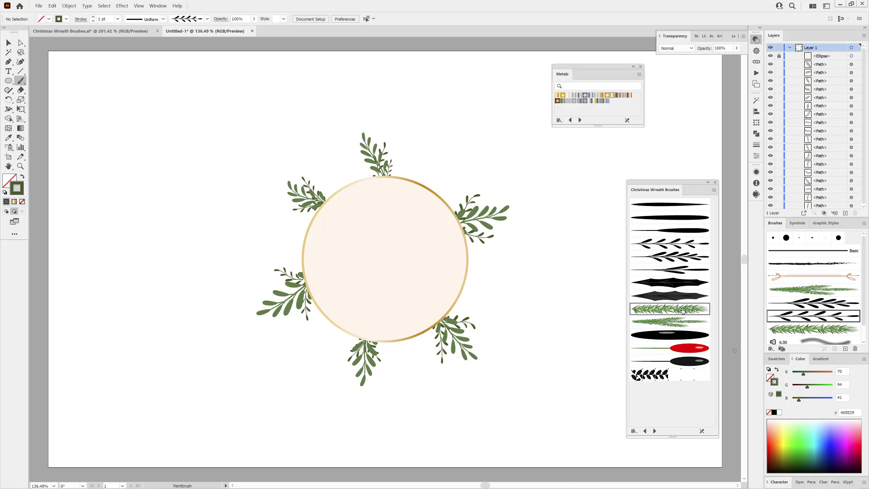
mouse_move(450, 226)
mouse_down()
mouse_move(479, 199)
mouse_move(502, 199)
mouse_up()
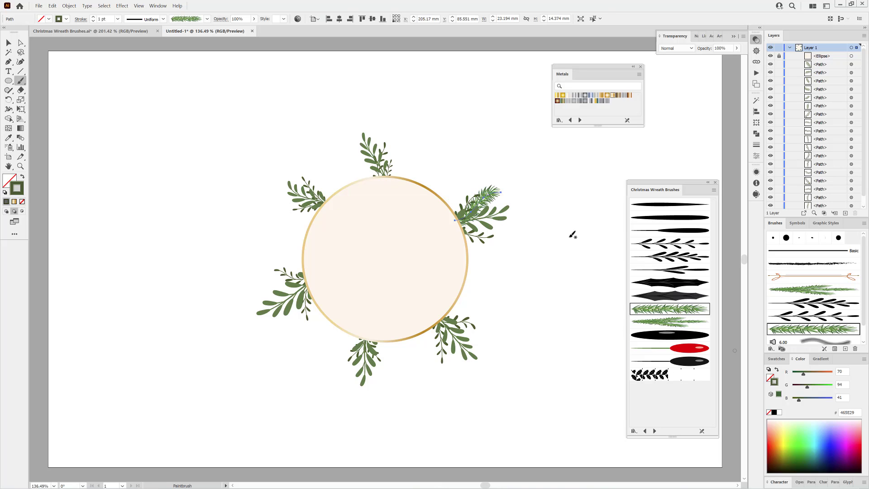
drag(408, 131, 408, 132)
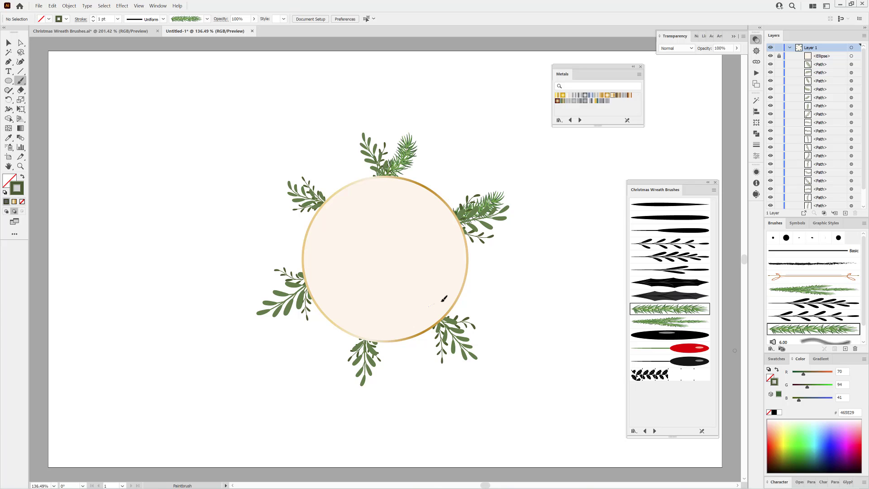
drag(443, 298, 488, 314)
drag(359, 322, 322, 361)
drag(277, 254, 275, 255)
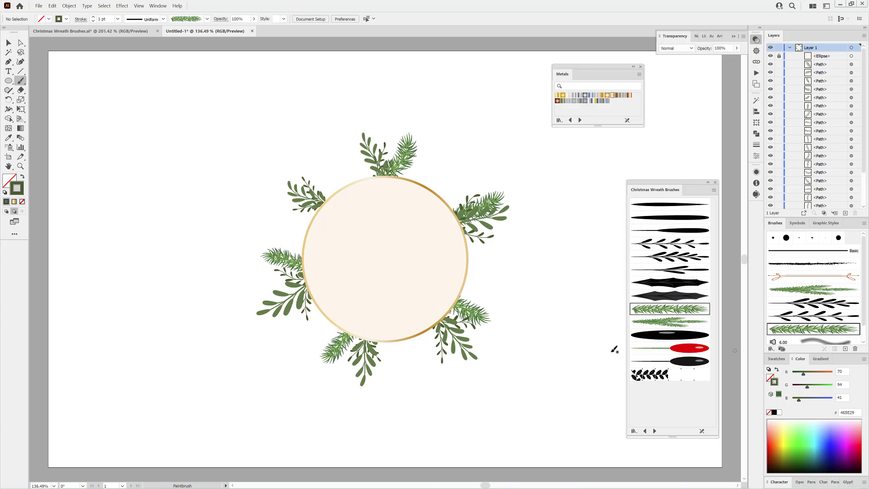
Step: Add pine sprigs with the second pine brush at the top, right, bottom and left
click(668, 322)
drag(374, 180, 359, 124)
drag(472, 189, 472, 189)
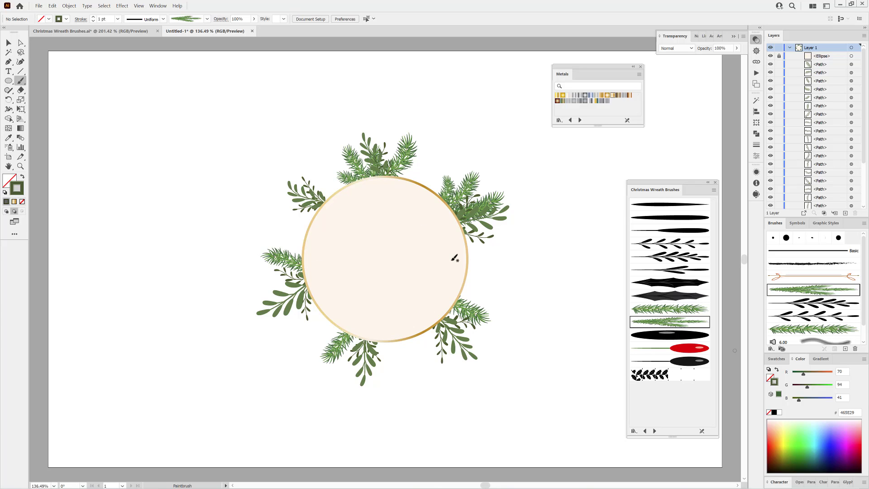
drag(455, 258, 523, 253)
drag(429, 357, 430, 359)
drag(344, 339, 296, 319)
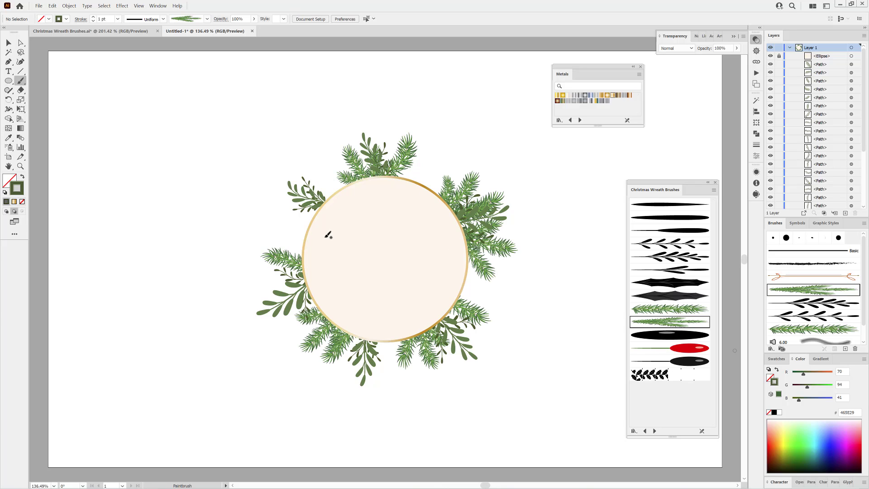
drag(306, 247, 267, 206)
click(669, 308)
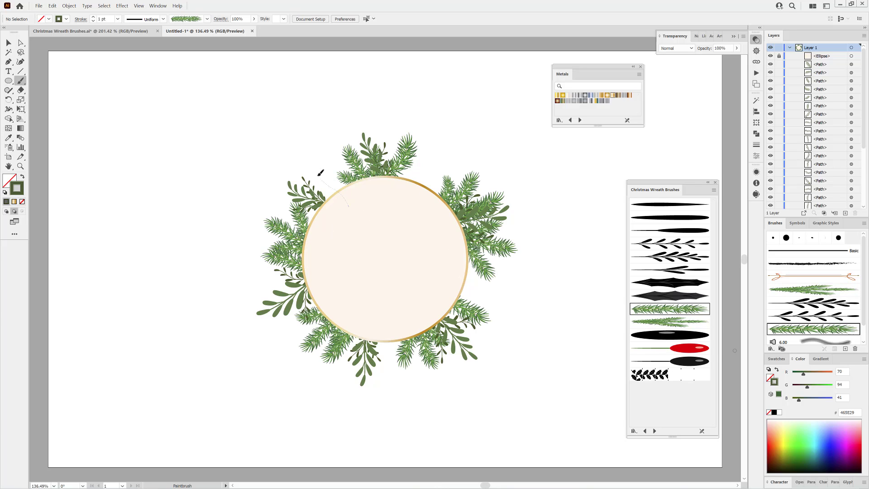
Step: Set the red berry brush to a 0.5 pt stroke and remove the oversized test berry
click(689, 349)
drag(557, 285, 556, 243)
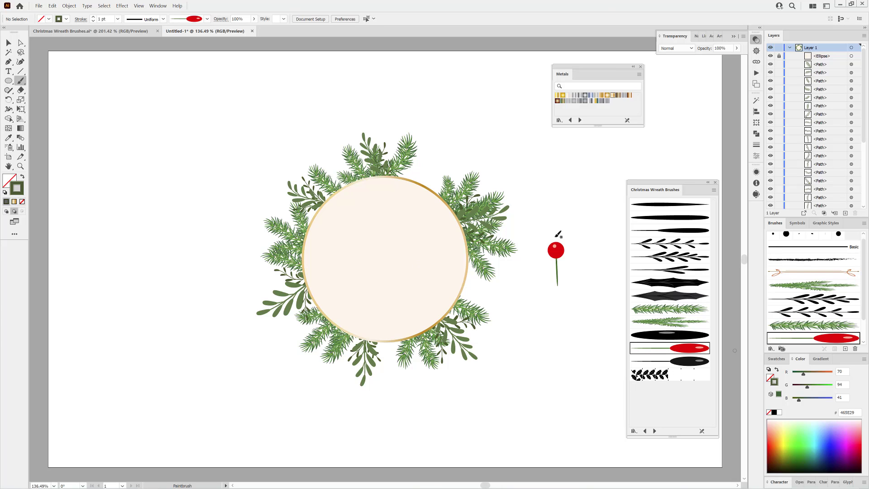
click(93, 21)
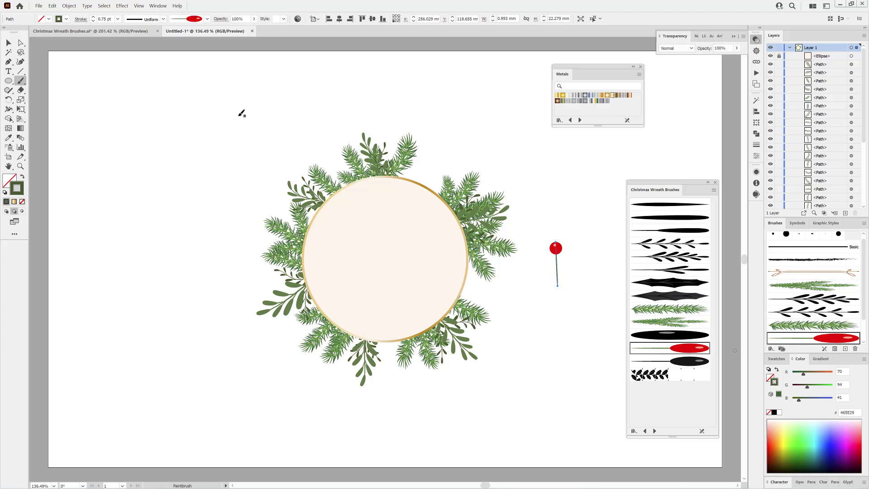
key(Delete)
Step: Paint six red berries through the greenery around the wreath
drag(456, 205, 472, 196)
drag(473, 256, 483, 252)
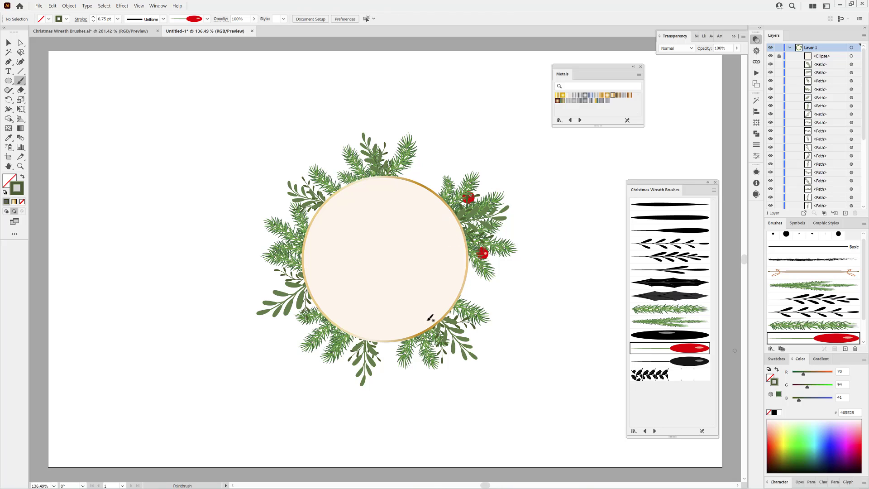
drag(429, 333, 434, 345)
drag(355, 340, 348, 354)
drag(281, 269, 288, 272)
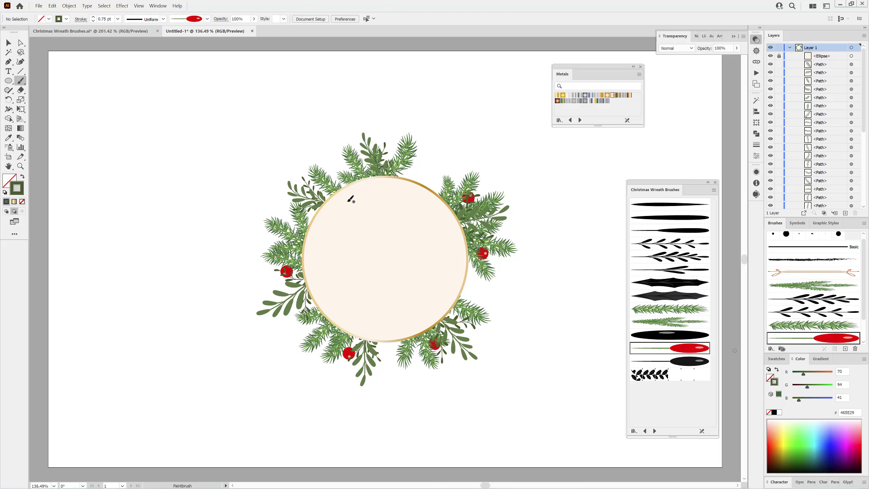
drag(349, 171, 343, 167)
Step: Add a pine garland sprig near the top right of the wreath
click(670, 256)
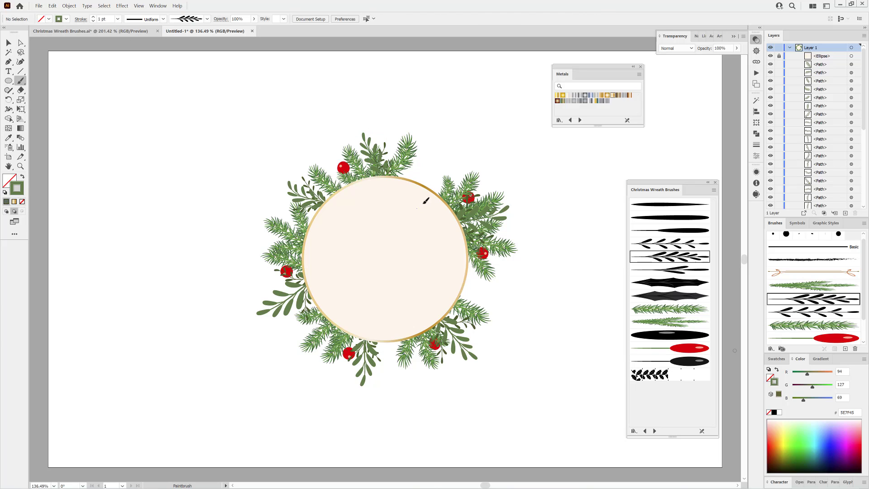
mouse_move(447, 189)
mouse_down()
mouse_move(450, 143)
mouse_move(438, 170)
mouse_up()
click(670, 308)
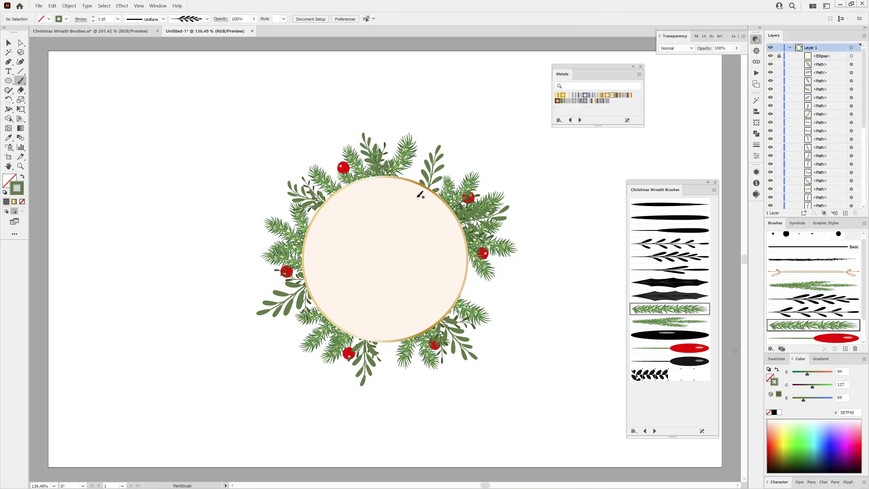
key(ctrl+shift+a)
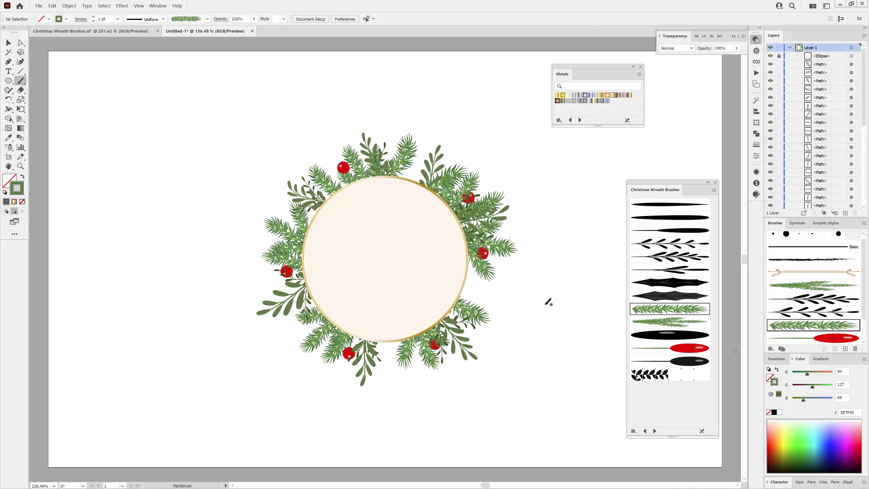
click(679, 364)
drag(813, 389, 813, 387)
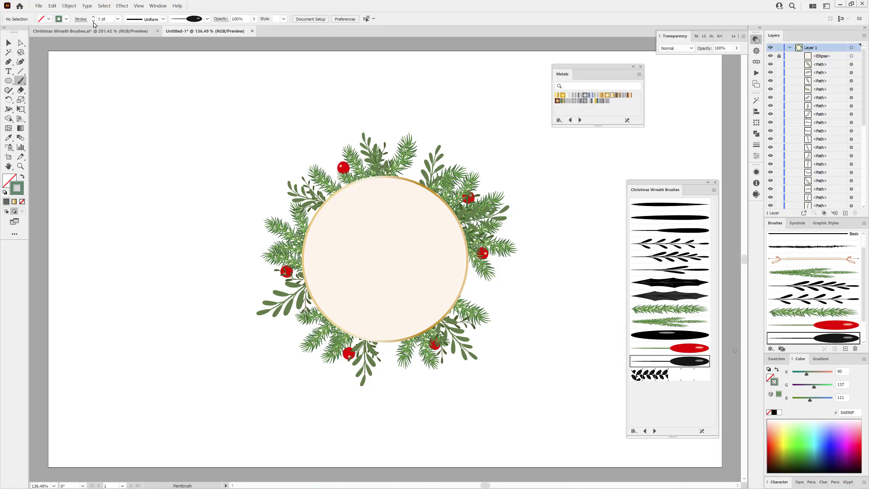
Step: Scatter grey-green oval berries at the top right, left, lower left and bottom
drag(419, 182, 419, 162)
drag(295, 221, 285, 209)
drag(313, 324, 307, 330)
drag(398, 322, 413, 350)
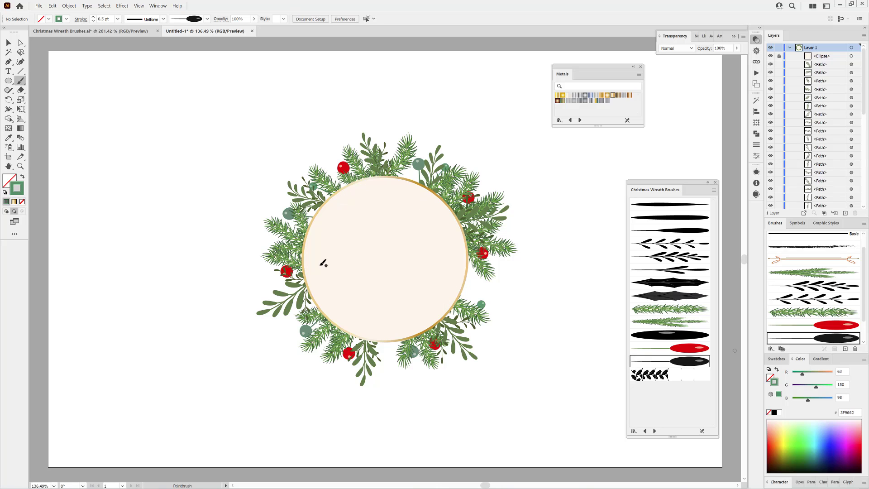
drag(301, 305, 294, 316)
drag(382, 337, 388, 360)
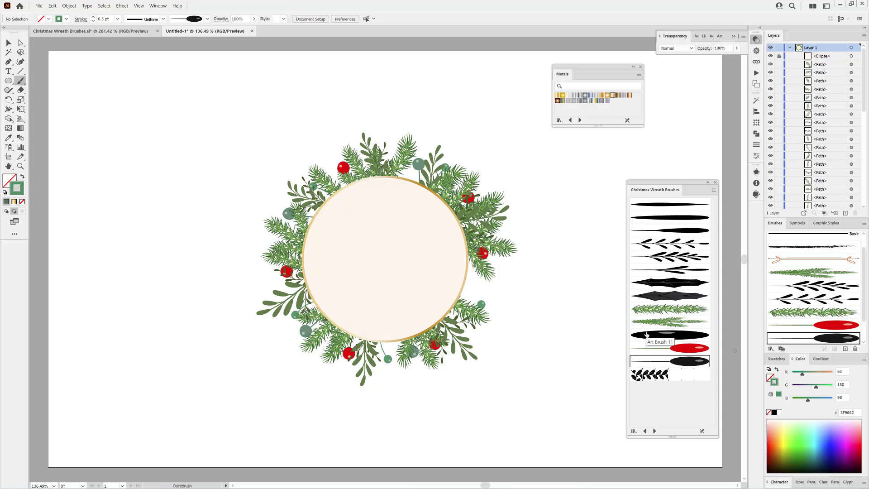
Step: Draw a thin tapered stem off the wreath's right side and dot berries along it
click(661, 220)
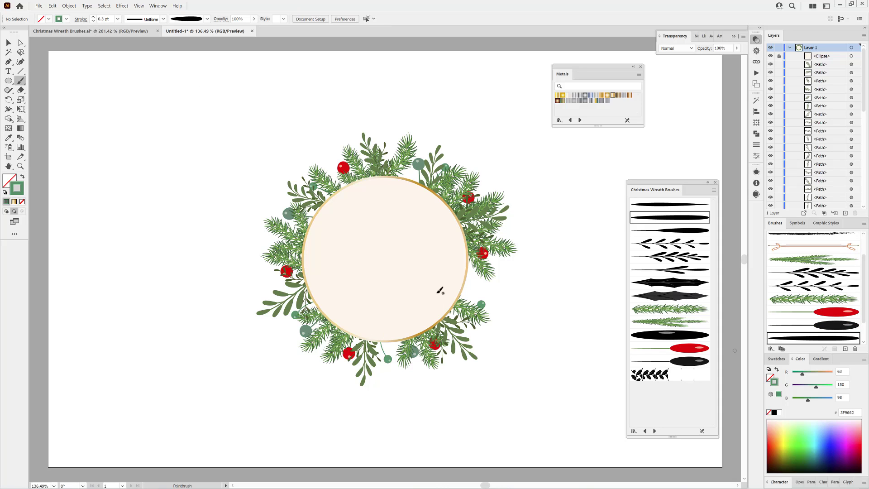
drag(506, 286, 503, 286)
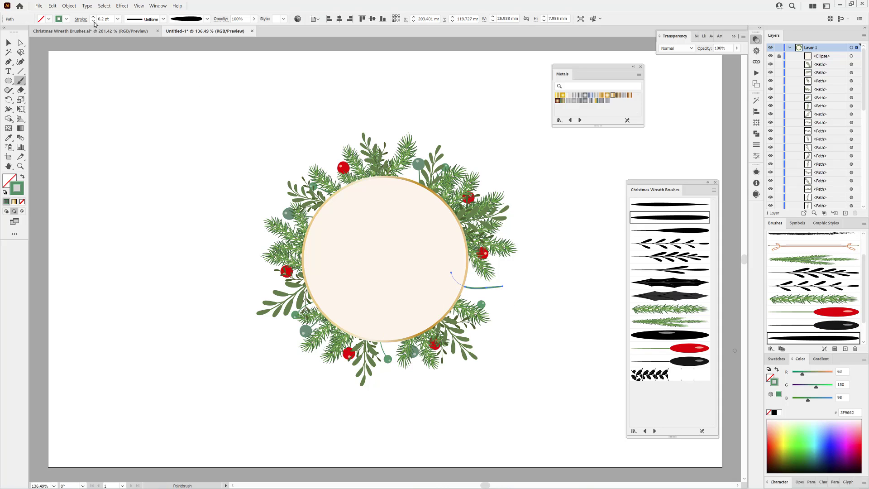
key(ctrl+shift+a)
click(686, 362)
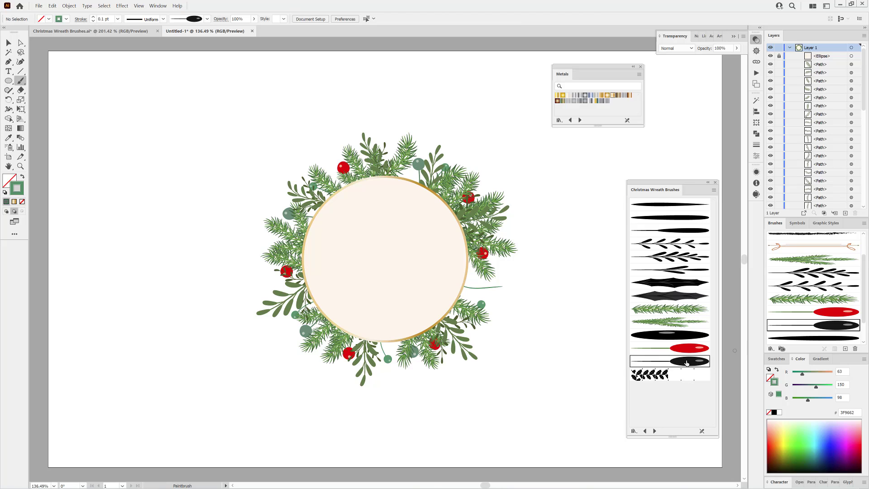
drag(465, 288, 460, 283)
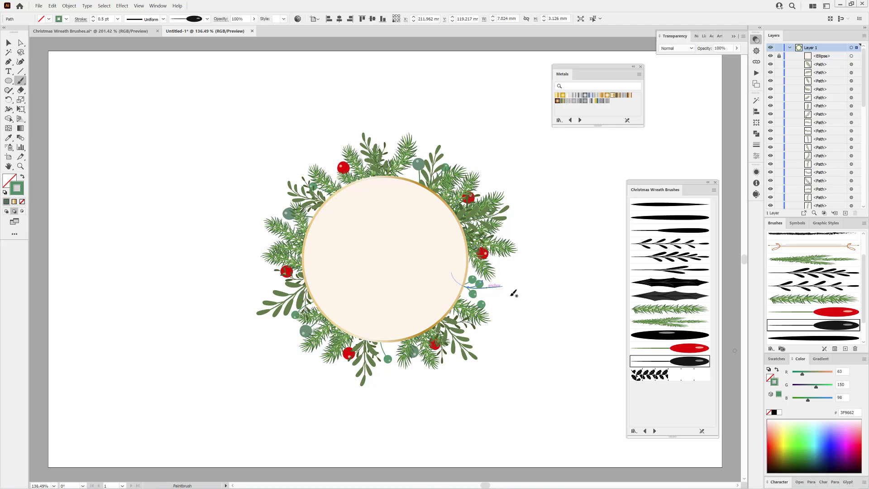
Step: Add berry-tipped stems off the right-side branch, undoing the last one
scroll(478, 286, up, 3)
scroll(475, 294, up, 2)
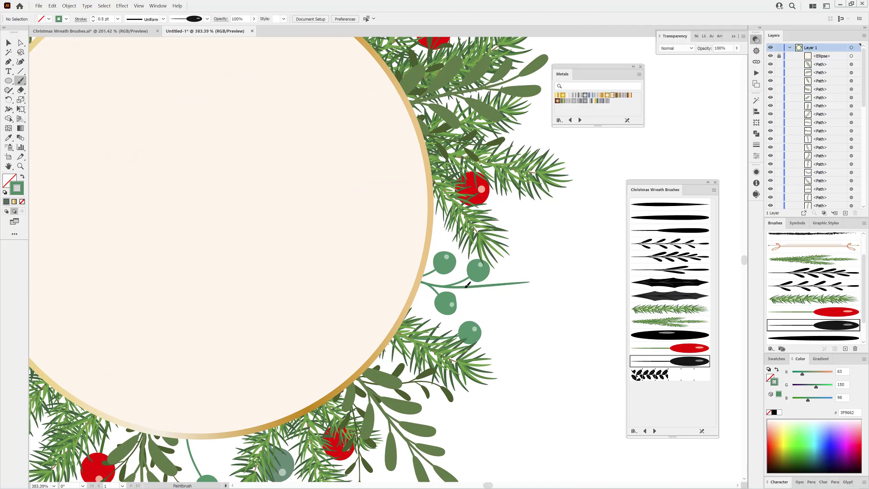
drag(467, 284, 506, 301)
drag(551, 255, 549, 256)
drag(525, 283, 571, 294)
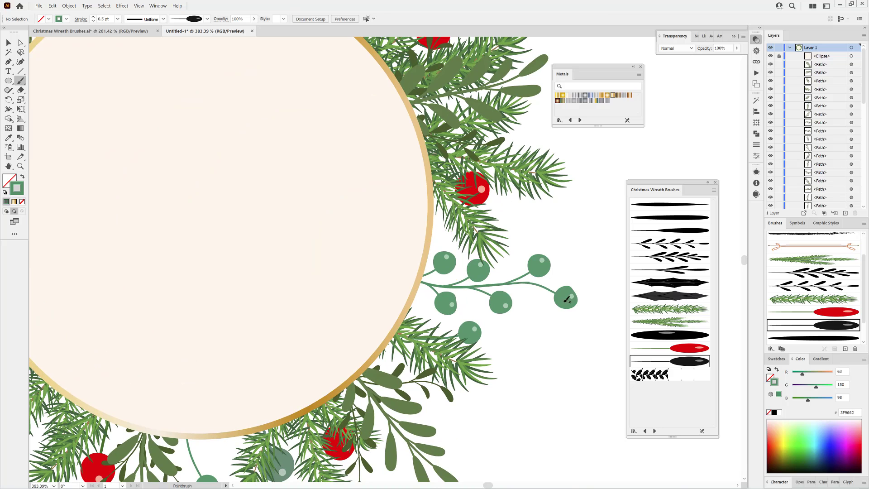
scroll(540, 348, down, 5)
scroll(552, 398, up, 5)
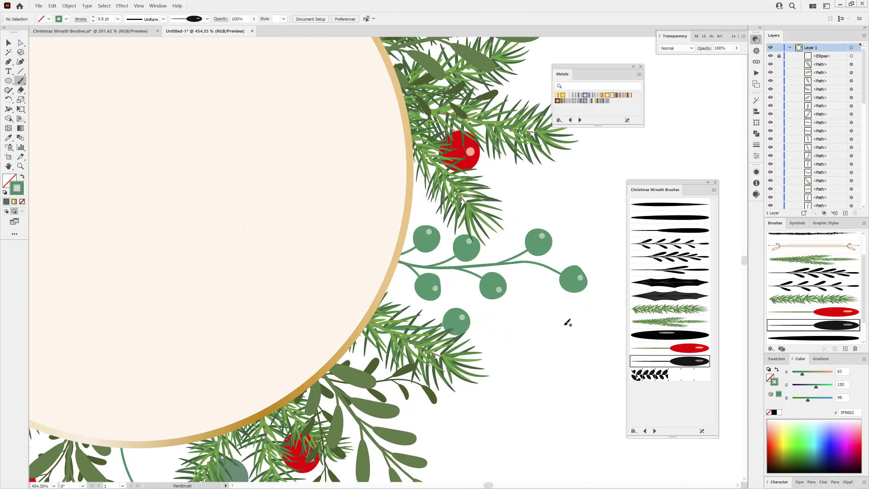
key(ctrl+z)
Step: Reshape the stem's end anchor so its tip meets the last berry
ctrl+click(521, 268)
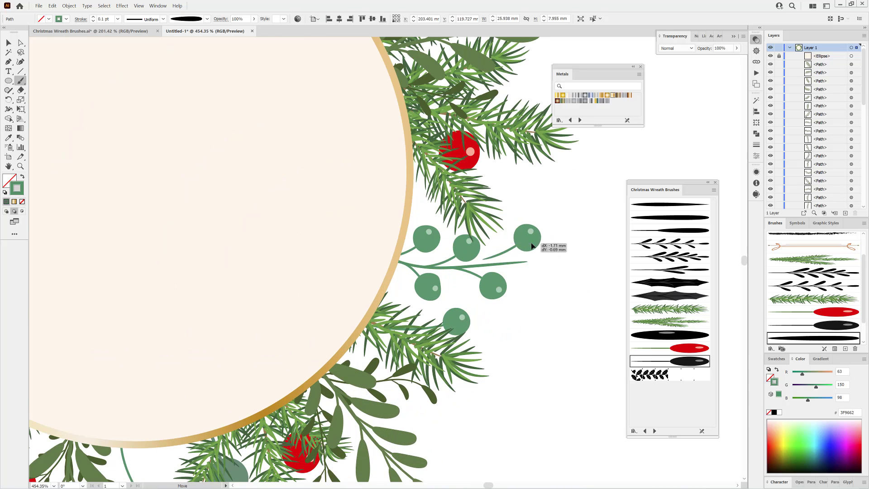
mouse_move(537, 241)
mouse_down()
mouse_move(486, 265)
mouse_move(533, 249)
mouse_up()
key(a)
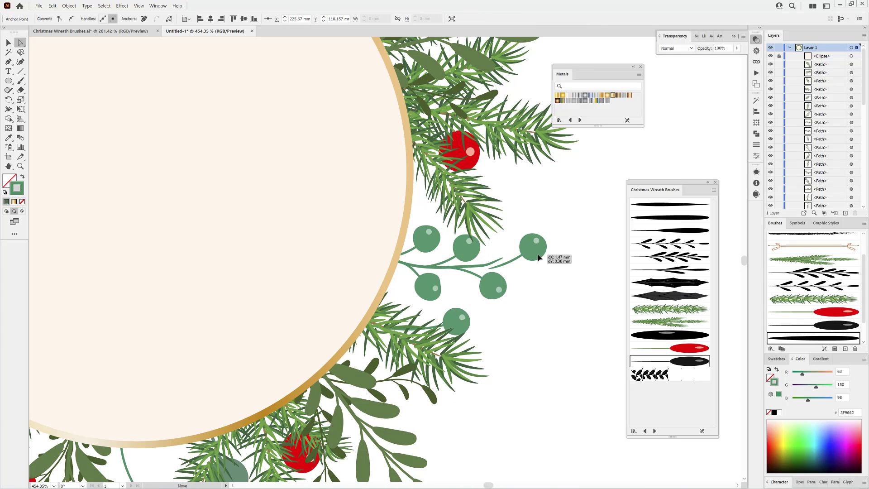
scroll(494, 265, up, 5)
click(569, 232)
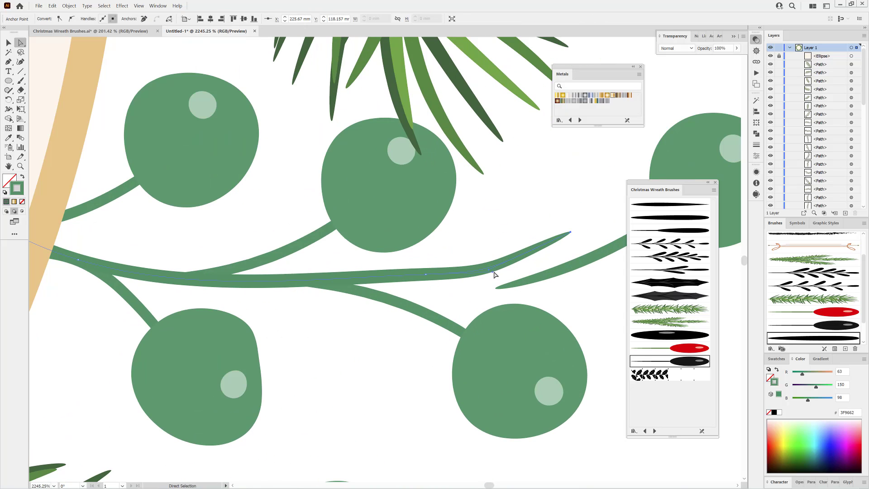
drag(493, 275, 481, 272)
drag(578, 265, 556, 246)
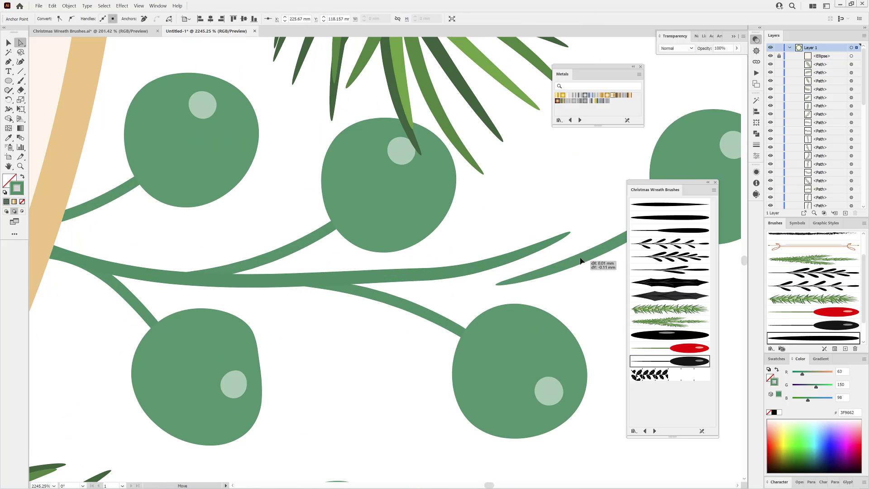
scroll(575, 316, down, 10)
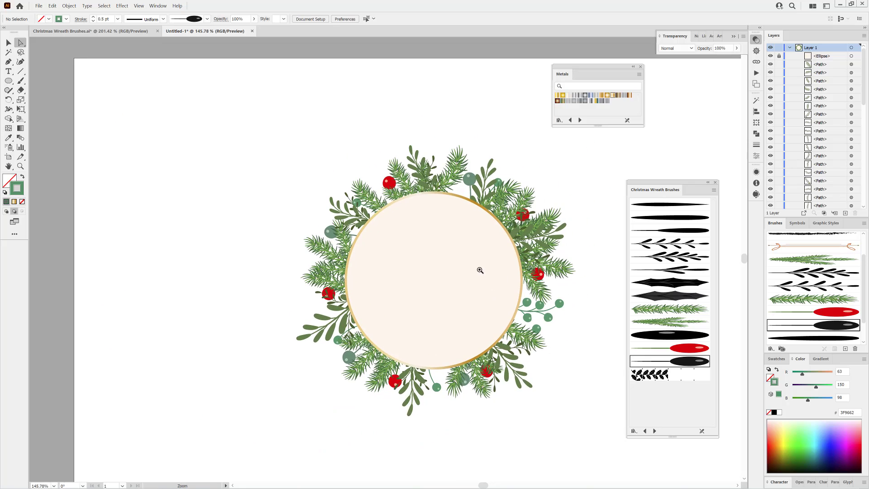
Step: Paint a green pine-needle sprig over the wreath's right-side berry branch
click(812, 261)
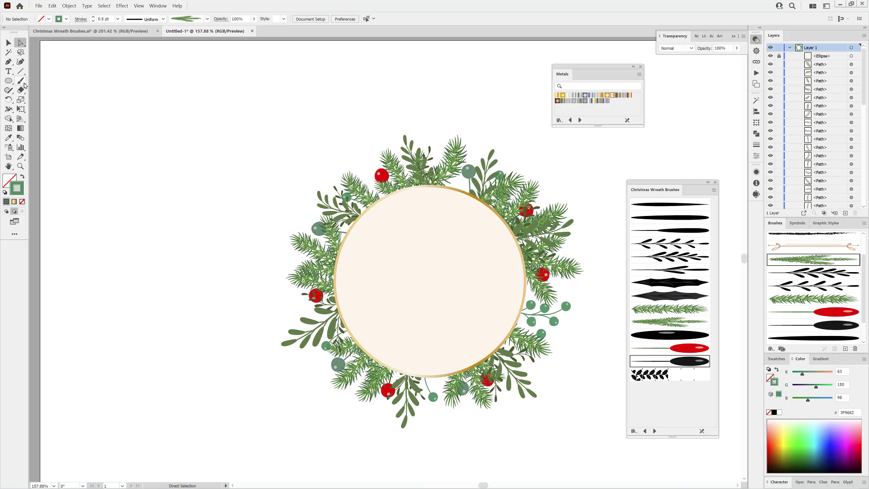
click(25, 84)
drag(516, 312, 566, 318)
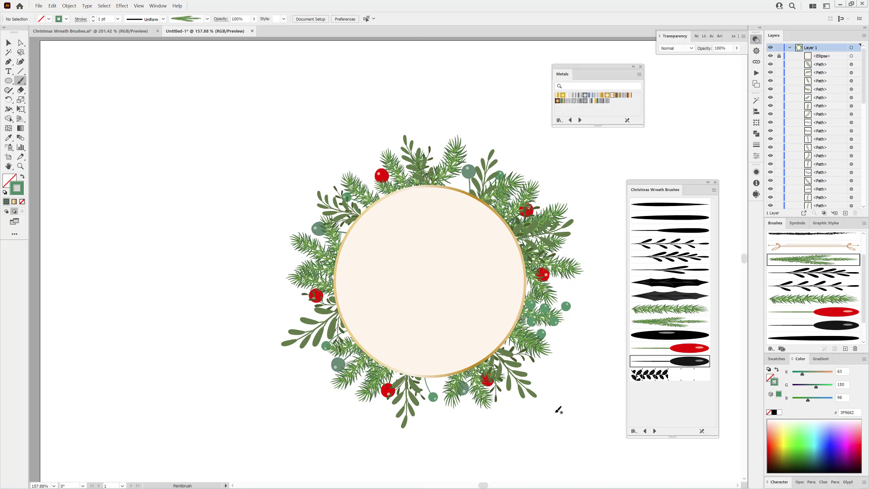
scroll(578, 325, up, 1)
scroll(555, 291, up, 1)
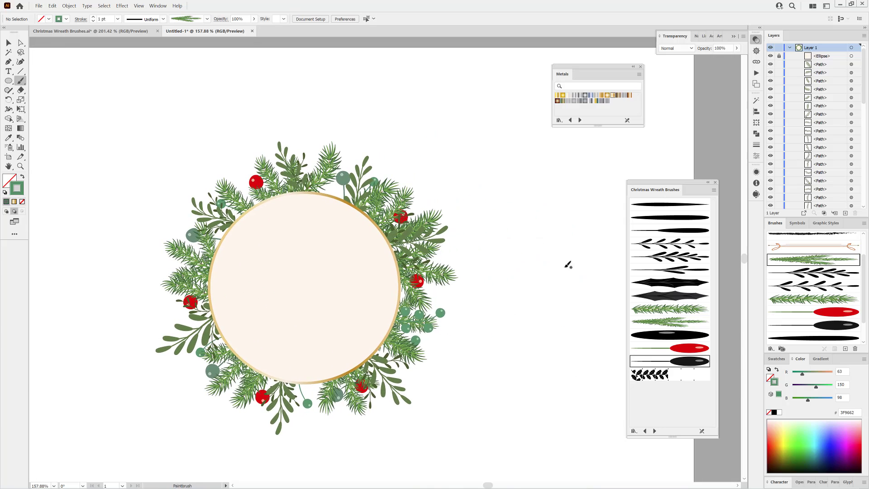
scroll(569, 264, up, 1)
Step: Paint three dark-green (1A8244) holly leaves beside the wreath, rotating the lower one upright
drag(816, 389, 802, 402)
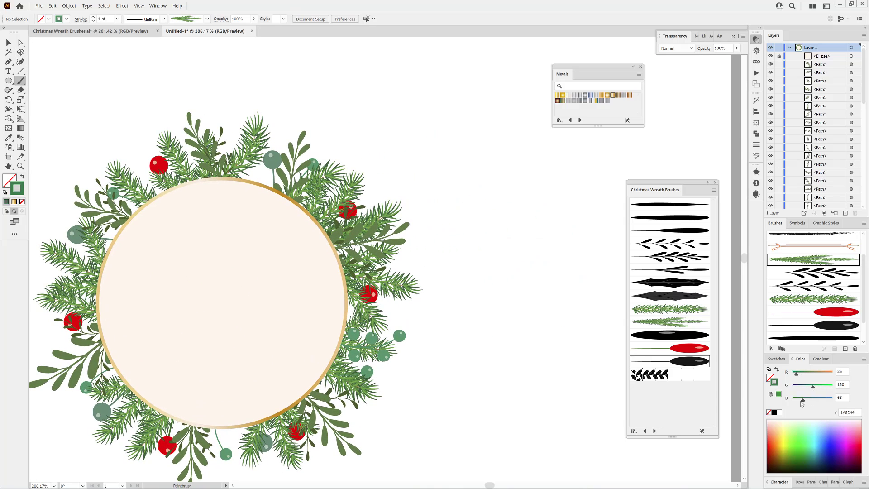
click(680, 282)
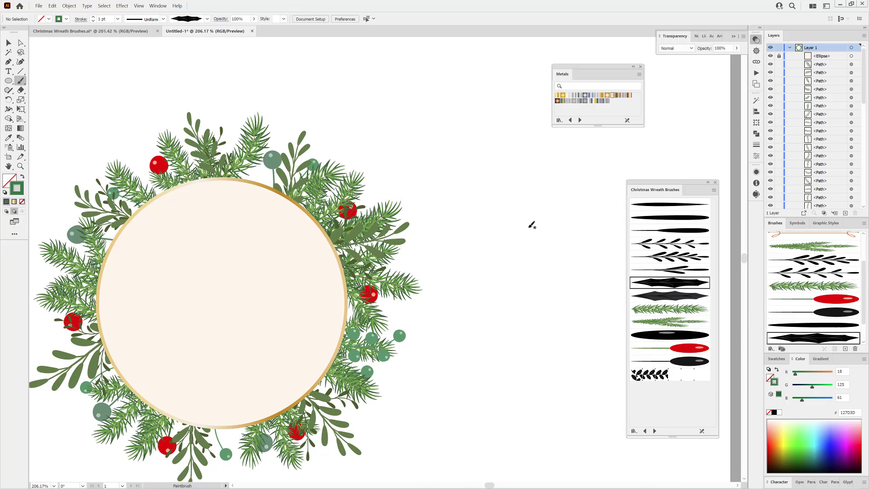
drag(529, 227, 558, 208)
drag(562, 258, 574, 271)
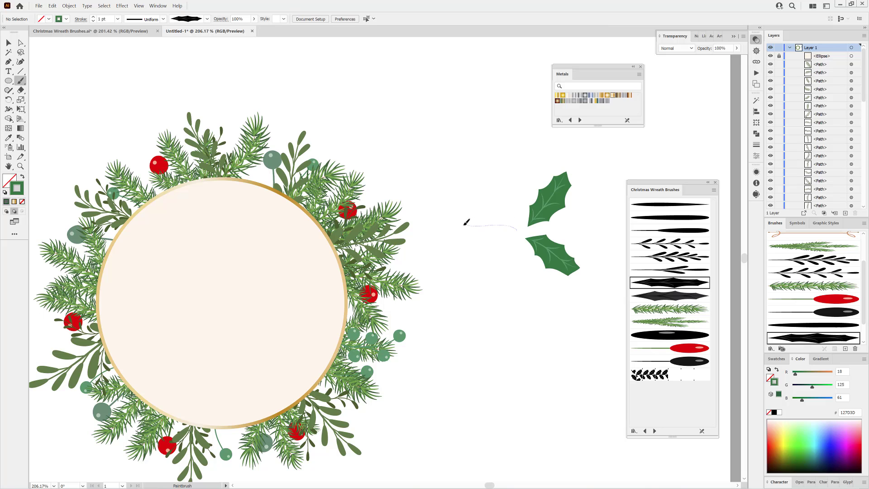
drag(466, 223, 466, 223)
ctrl+click(565, 267)
key(v)
drag(582, 276, 563, 277)
drag(493, 227, 489, 234)
Step: Paint red berries between the holly leaves with the round berry brush, undoing an oversized stroke
click(510, 330)
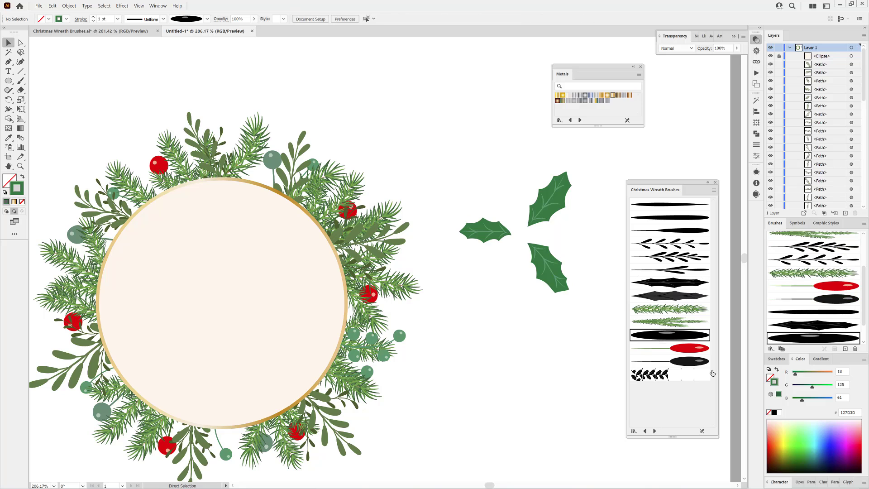
click(768, 442)
key(b)
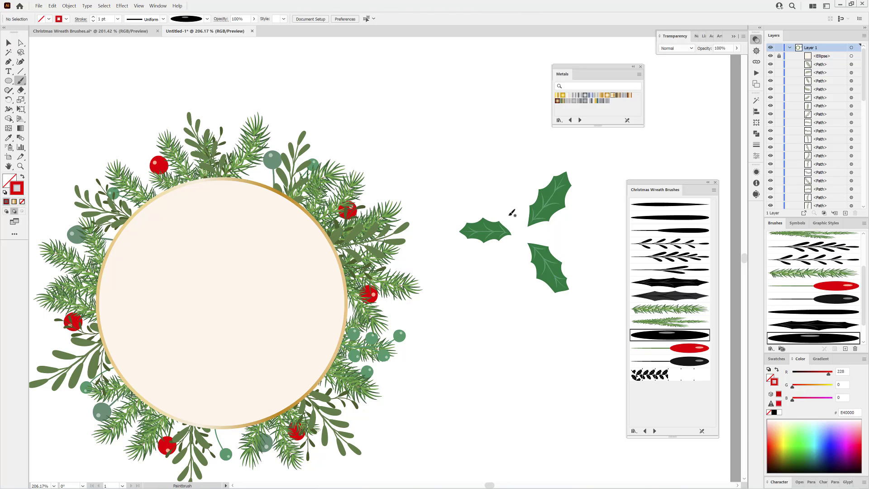
mouse_move(505, 221)
mouse_down()
mouse_move(551, 232)
mouse_move(539, 232)
mouse_up()
click(52, 5)
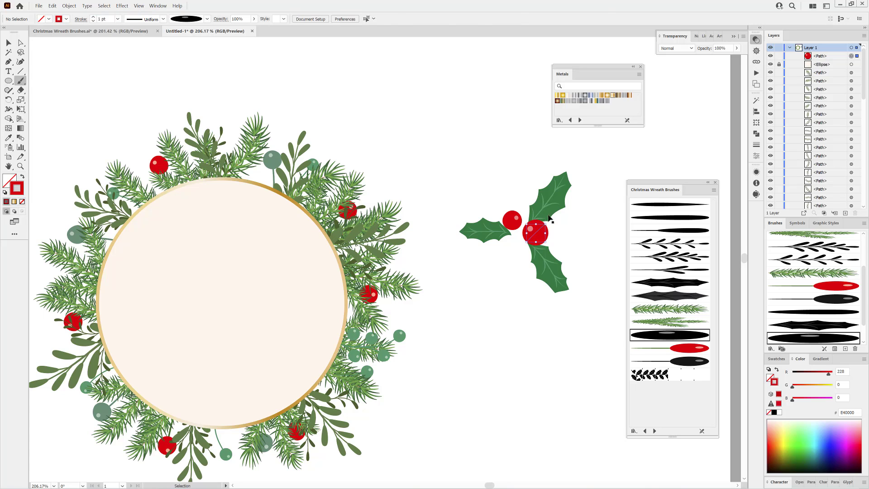
Step: Toggle Scale Strokes & Effects, then replace the big berry with a small red one
click(756, 122)
click(743, 97)
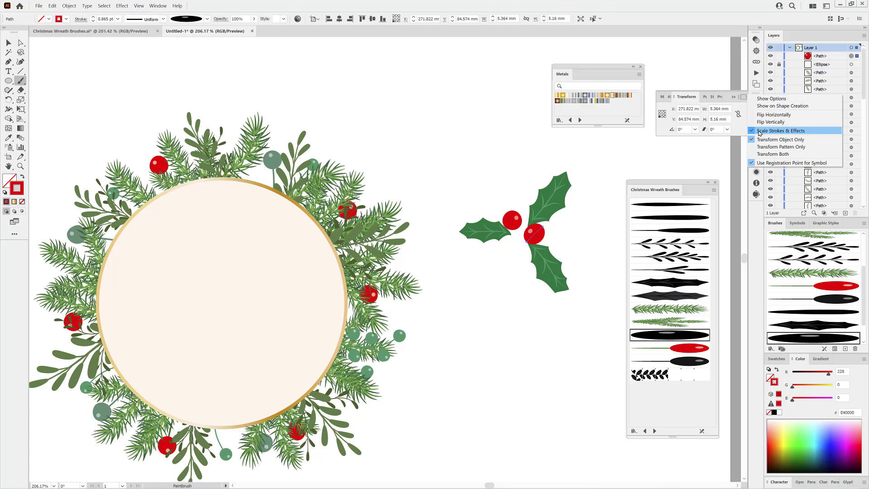
click(779, 132)
key(Delete)
mouse_move(532, 248)
mouse_down()
mouse_move(532, 233)
mouse_move(518, 257)
mouse_up()
key(ctrl+shift+a)
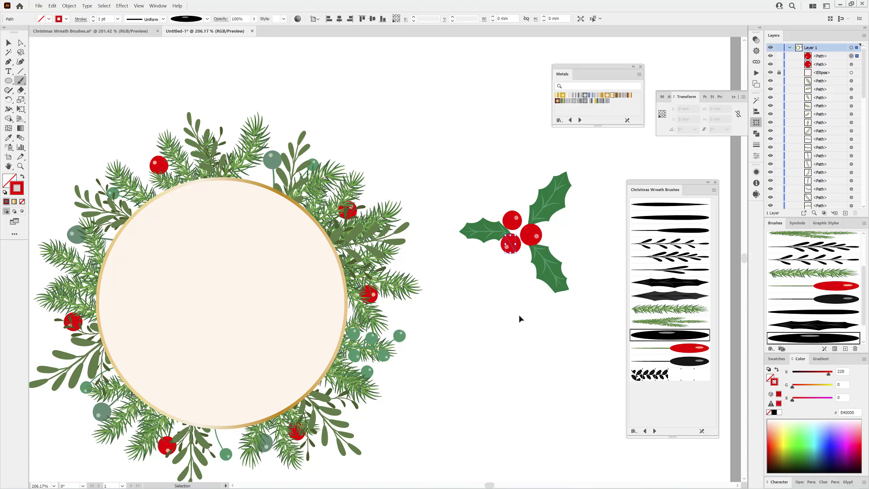
scroll(519, 316, down, 5)
scroll(470, 269, right, 5)
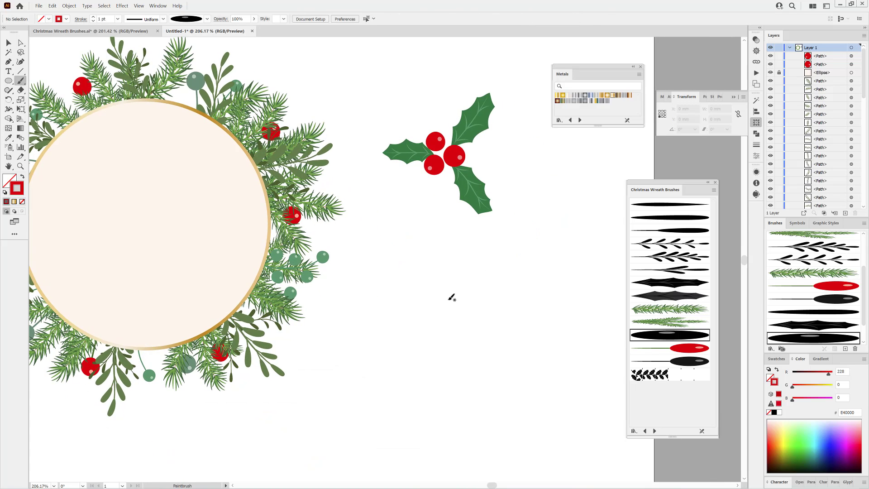
Step: Paint three new holly leaves lower down to start the second cluster
ctrl+click(488, 128)
drag(522, 278, 522, 277)
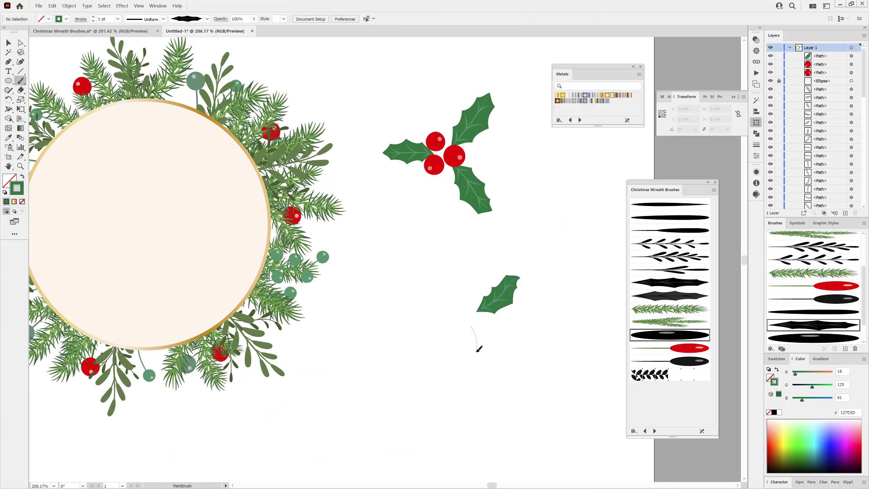
drag(476, 350, 483, 370)
drag(455, 291, 443, 270)
mouse_move(502, 298)
mouse_down()
mouse_move(472, 313)
mouse_move(468, 335)
mouse_up()
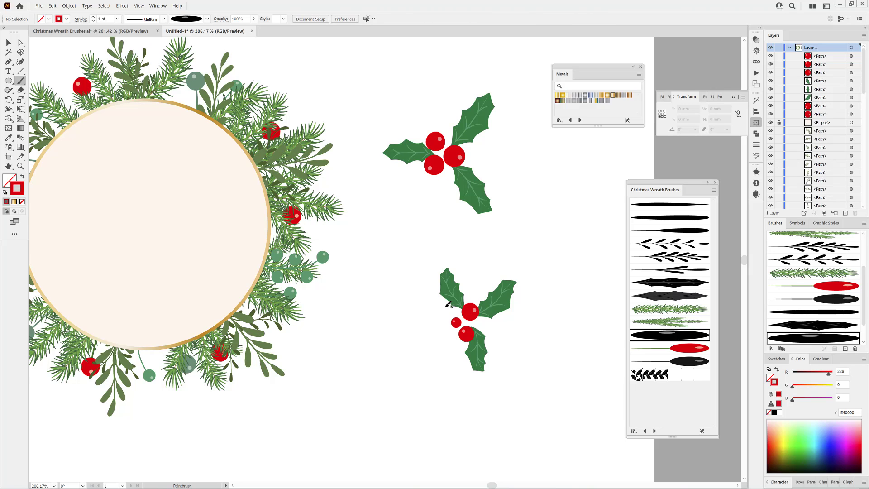
Step: Alt-drag copies of the red berries, shrink one, and add another holly leaf
mouse_move(470, 311)
mouse_down()
mouse_move(445, 315)
mouse_move(447, 337)
mouse_move(442, 319)
mouse_up()
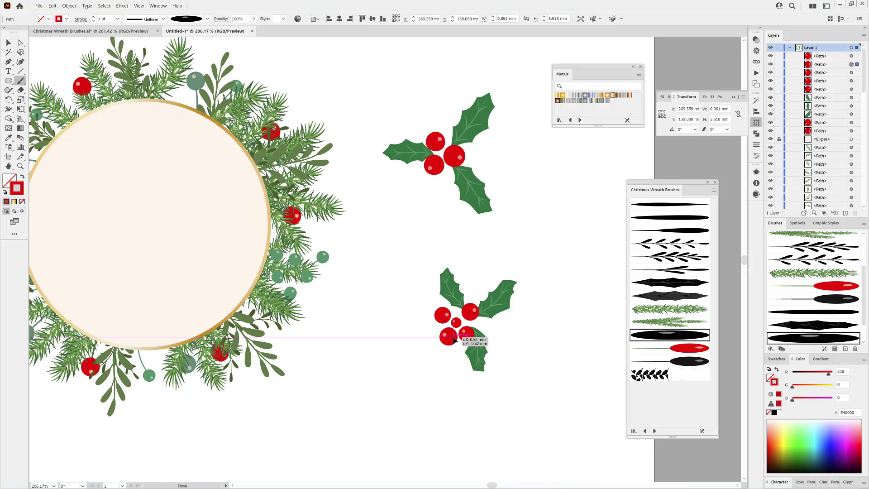
click(445, 341)
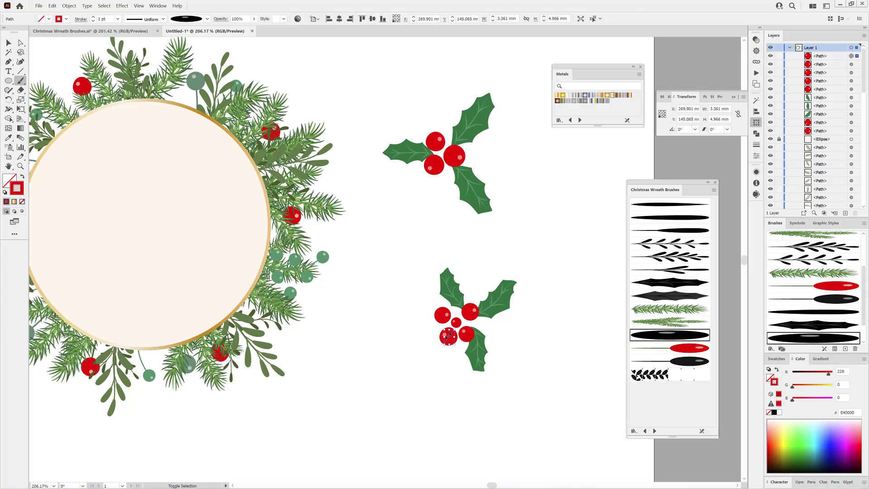
drag(440, 345, 445, 342)
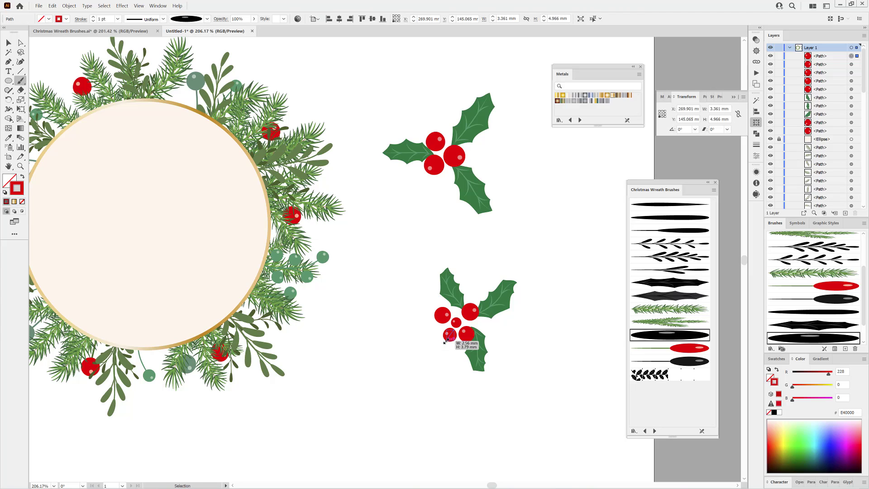
click(533, 367)
ctrl+click(477, 362)
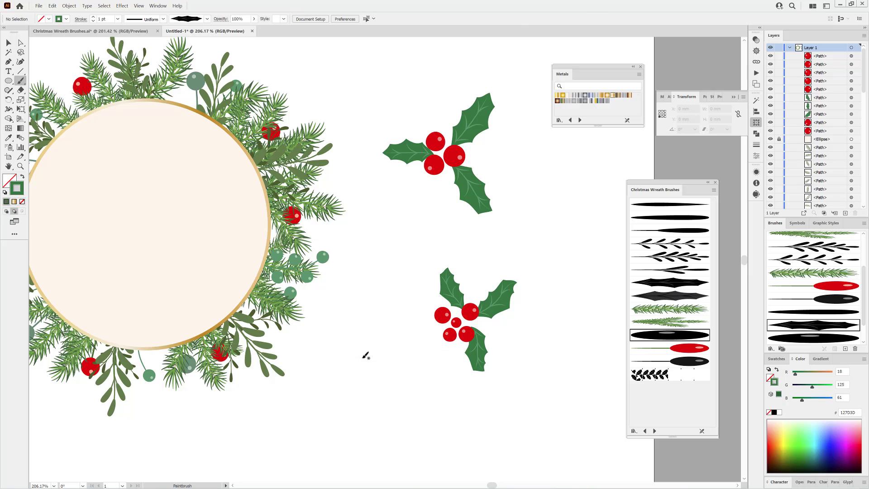
drag(426, 354, 425, 355)
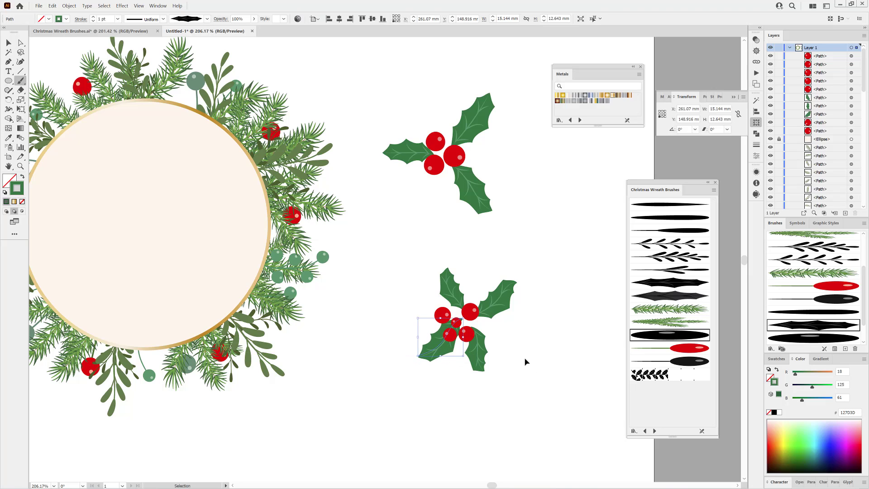
drag(482, 329, 517, 346)
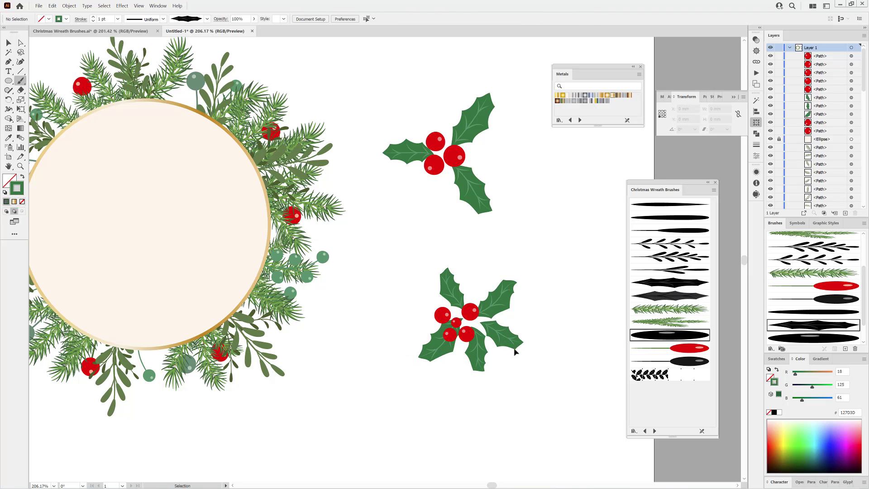
Step: Save the upper holly cluster as a new Art Brush
key(v)
drag(383, 73, 539, 236)
click(863, 223)
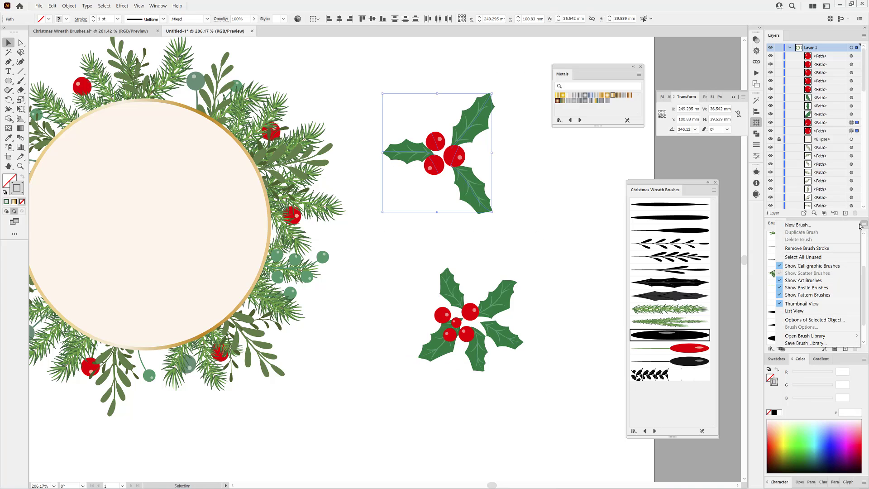
click(798, 224)
click(404, 259)
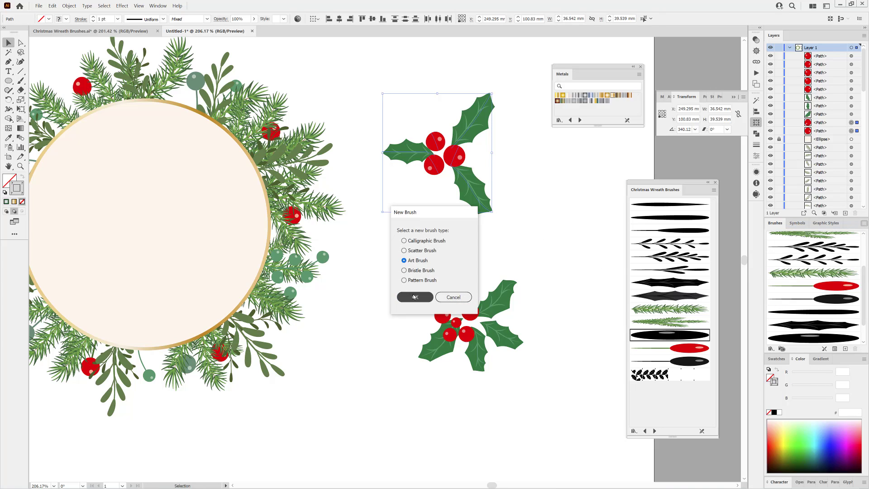
click(414, 296)
click(708, 328)
Step: Save the lower holly cluster as a proportionately scaling Art Brush and select both clusters
drag(395, 260, 566, 395)
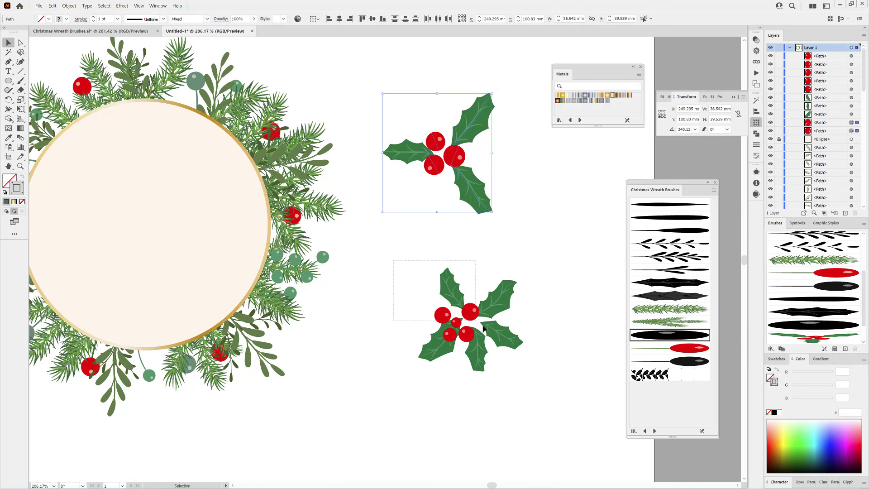
click(844, 348)
click(405, 260)
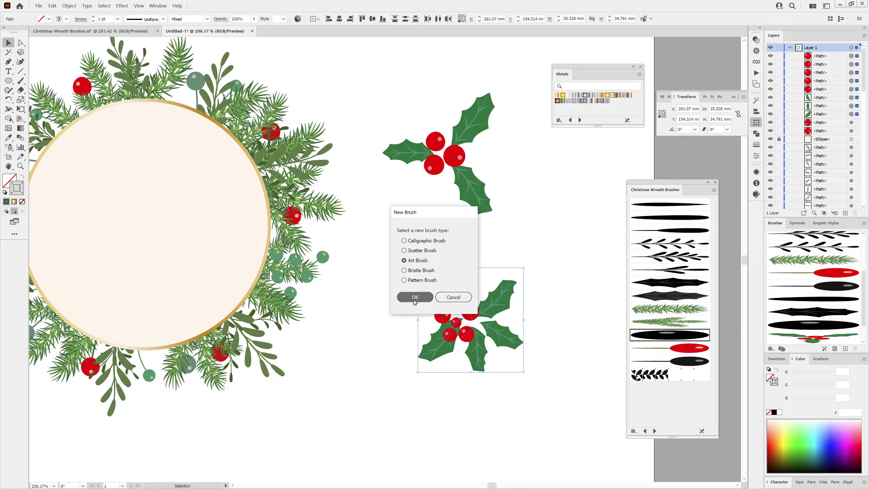
click(415, 295)
click(577, 155)
click(708, 328)
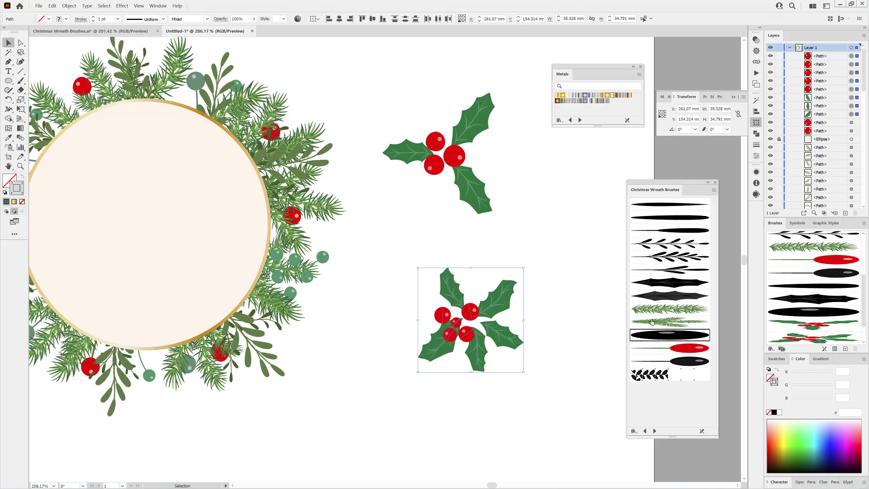
drag(383, 74, 536, 378)
click(52, 6)
Step: Clear both holly clusters, fit the artboard in view, and rotate a first holly stroke on the wreath
click(64, 35)
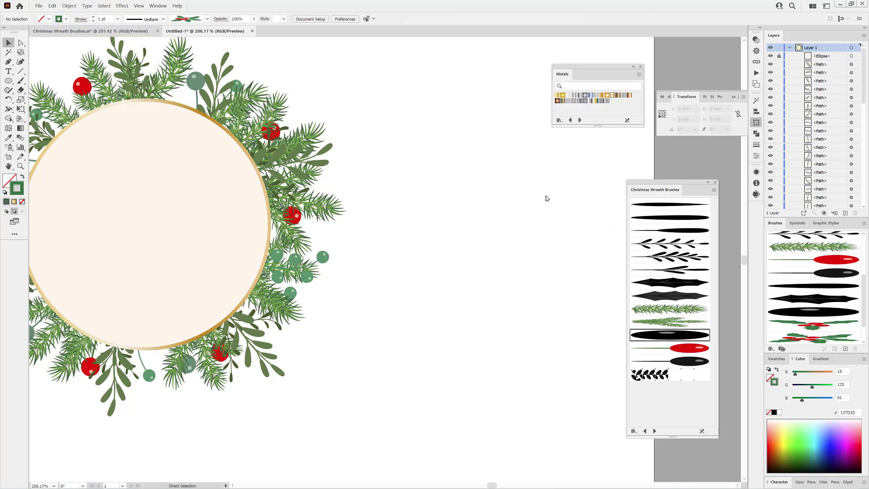
key(ctrl+0)
click(779, 331)
key(b)
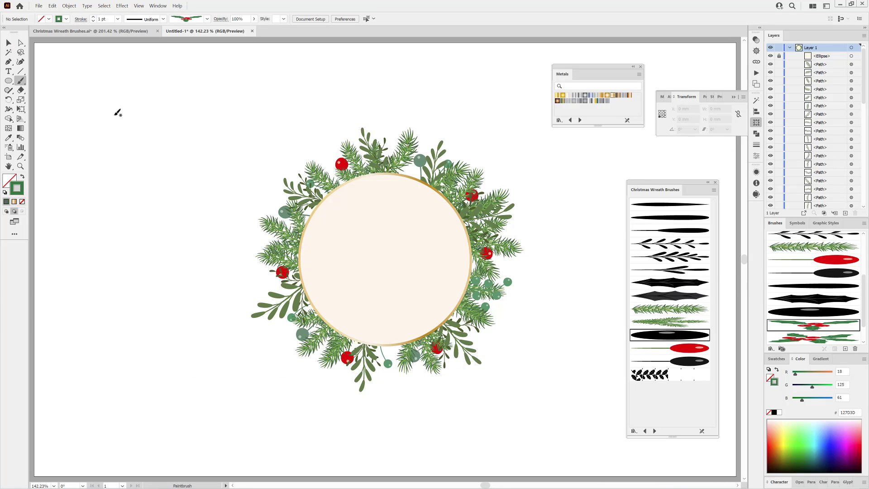
key(v)
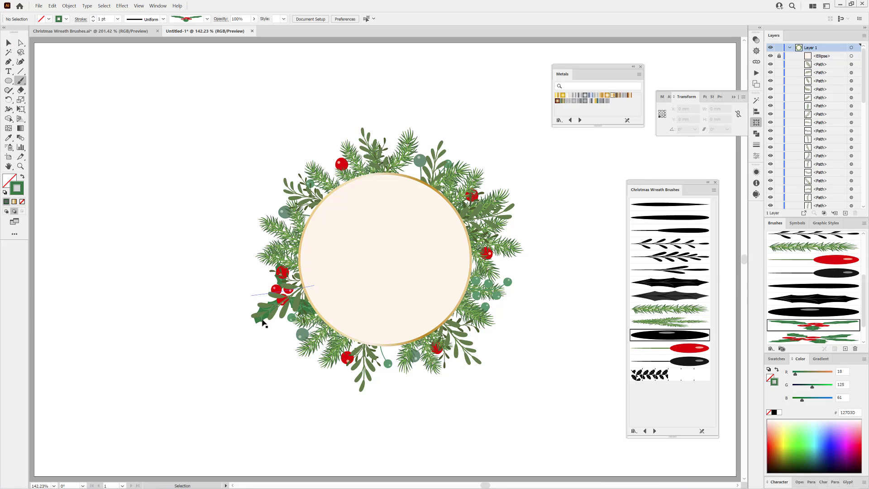
mouse_move(255, 297)
mouse_down()
mouse_move(266, 325)
mouse_move(294, 342)
mouse_up()
key(ctrl+shift+a)
key(b)
Step: Paint holly-and-berry sprigs at the wreath's top, bottom, right and upper left
click(828, 341)
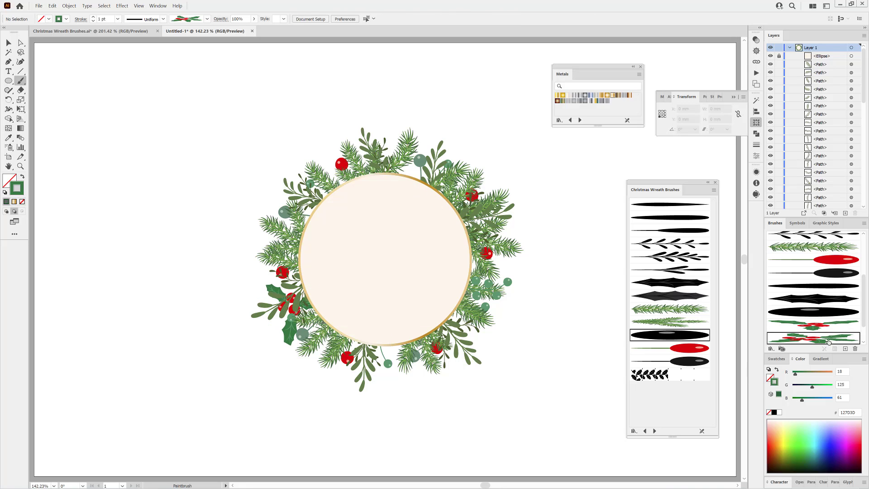
drag(409, 183, 430, 136)
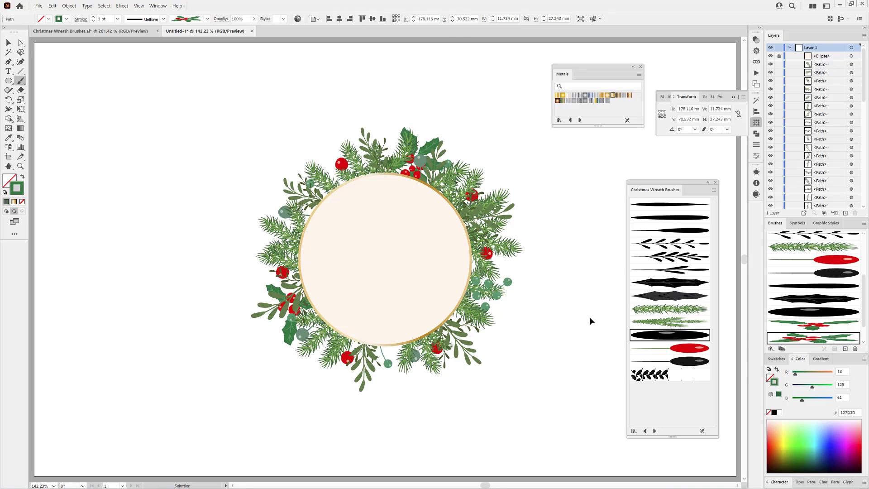
drag(394, 360, 422, 401)
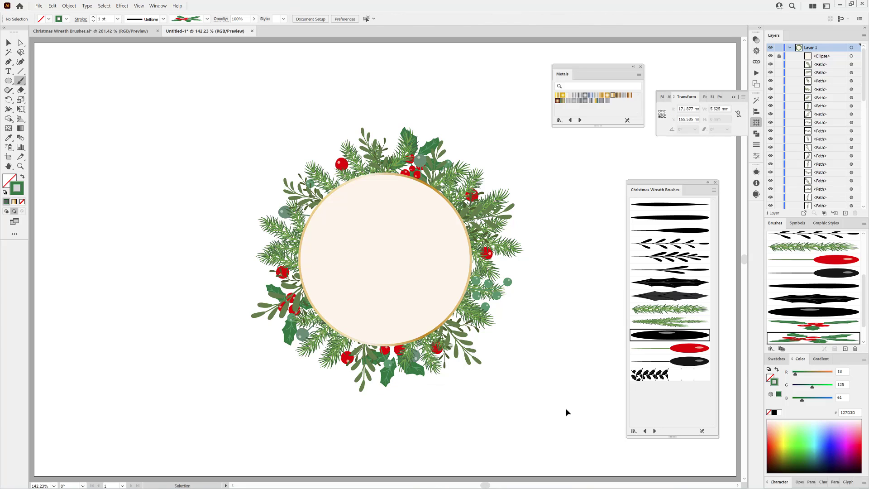
click(831, 326)
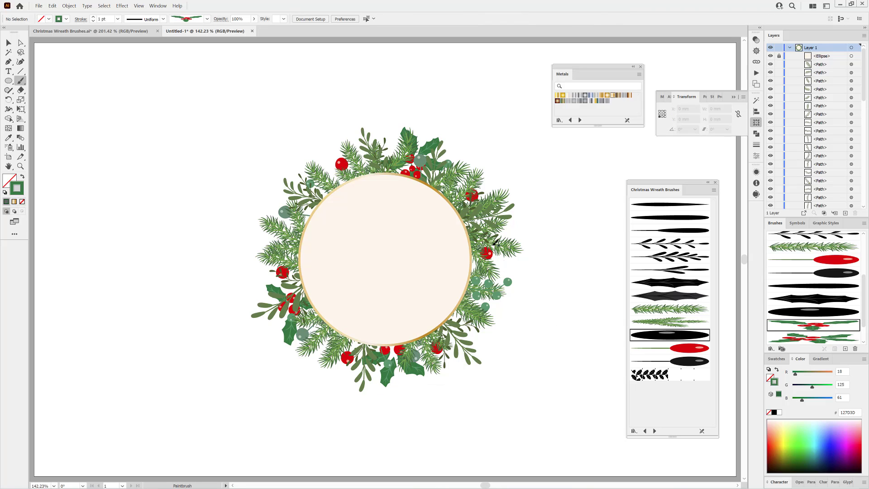
drag(496, 243, 515, 289)
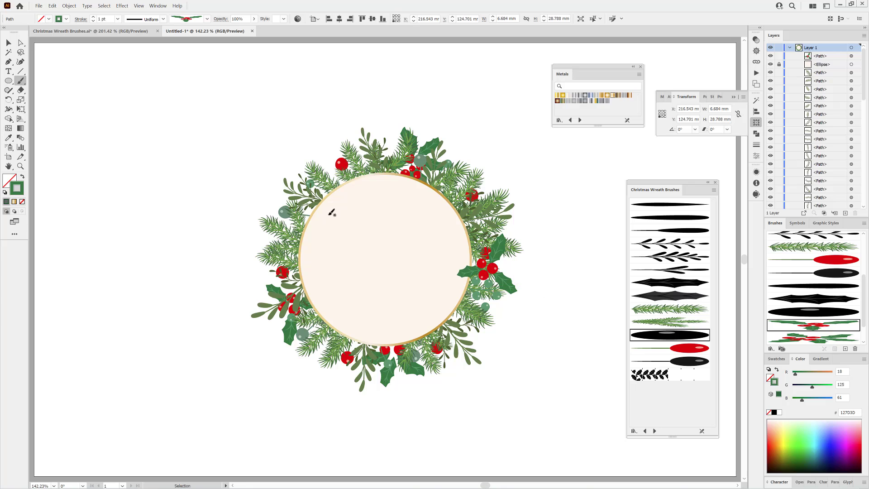
drag(344, 204, 284, 203)
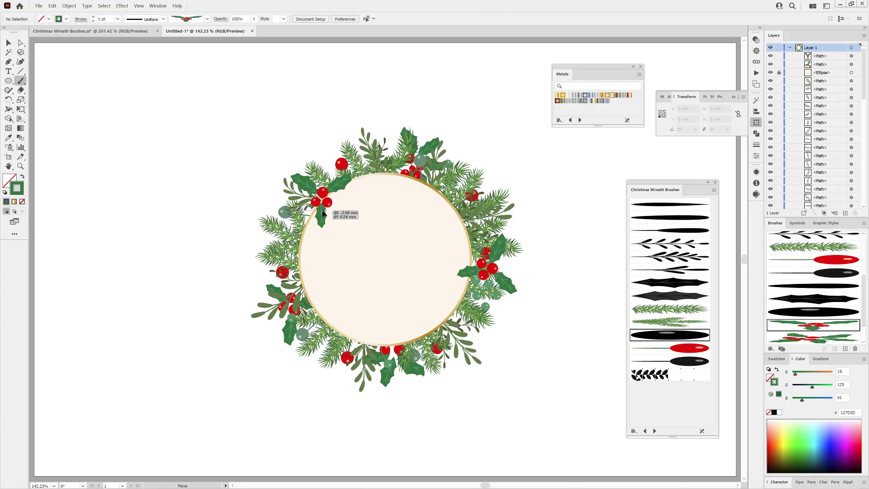
Step: Add holly sprigs at the lower left and upper right, then unlock the circle in Layers
ctrl+click(508, 401)
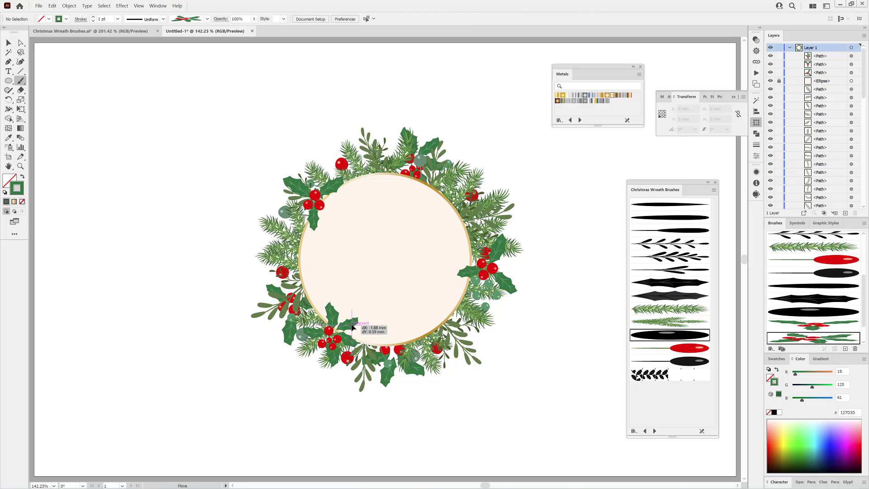
drag(352, 311, 362, 304)
ctrl+click(504, 403)
mouse_move(452, 165)
mouse_down()
mouse_move(445, 218)
mouse_move(450, 200)
mouse_up()
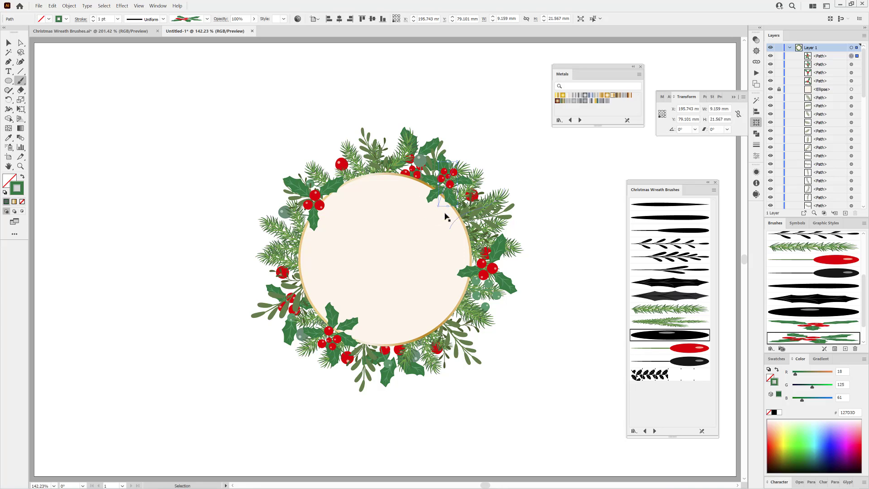
ctrl+click(558, 408)
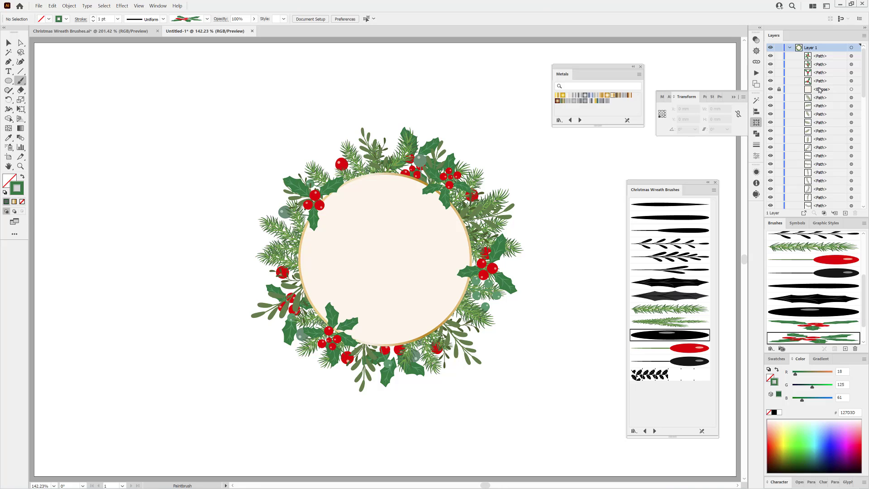
click(770, 89)
Step: Duplicate the circle and shrink the copy into an inner ring with a thinner stroke
click(841, 92)
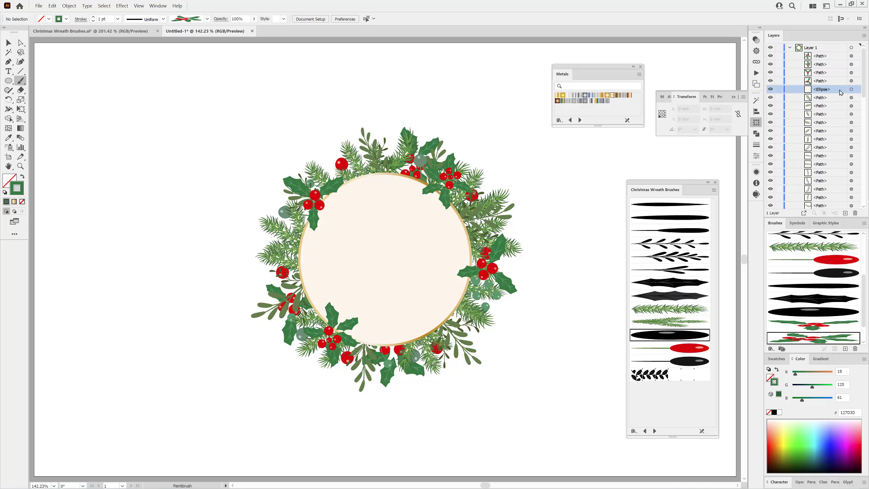
drag(840, 93, 845, 212)
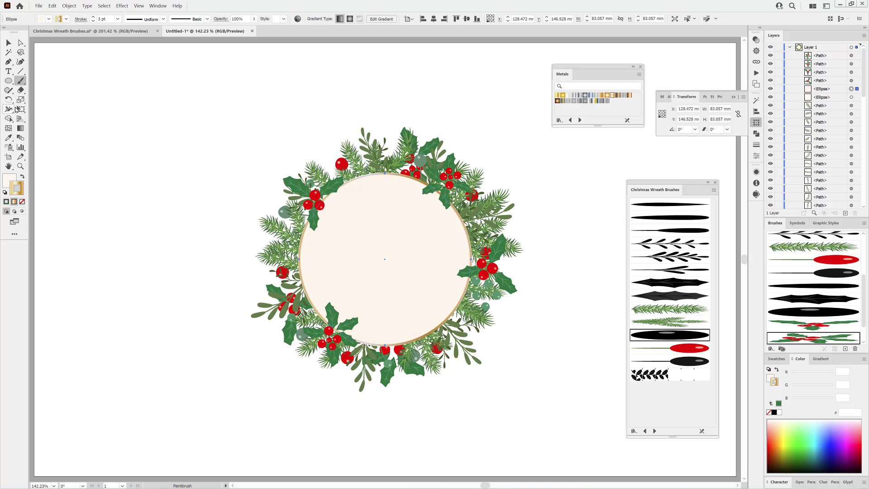
key(e)
drag(471, 173, 463, 177)
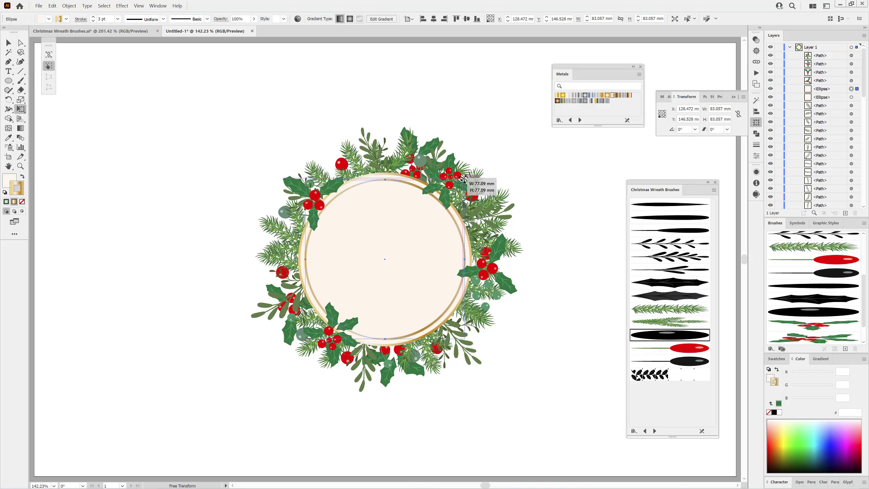
click(93, 21)
click(93, 21)
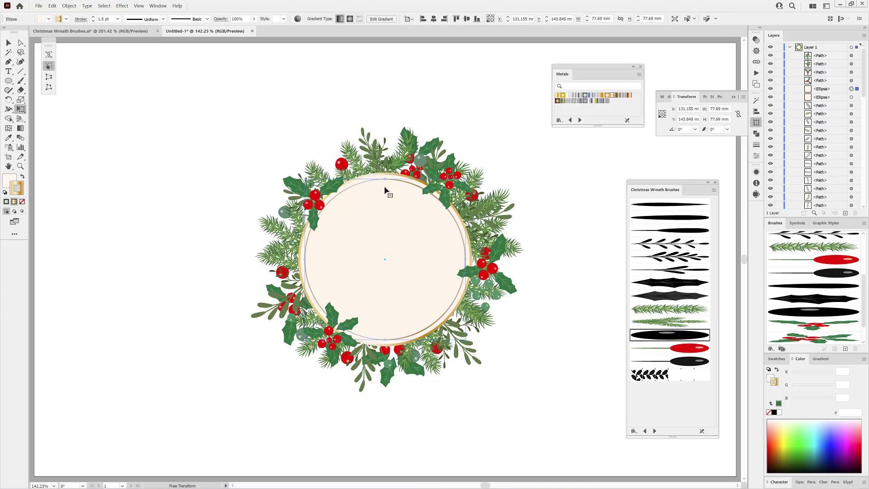
click(583, 197)
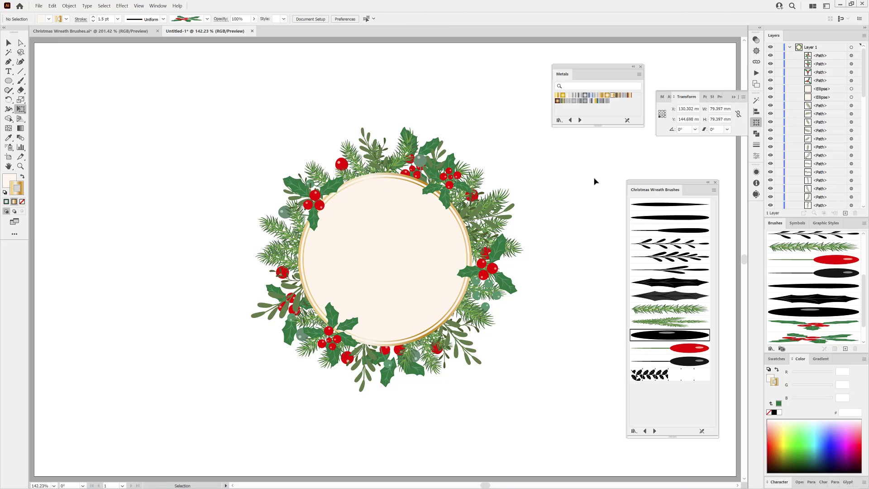
Step: Give the outer ring a Metals gradient stroke angled at -45° and duplicate it
click(851, 96)
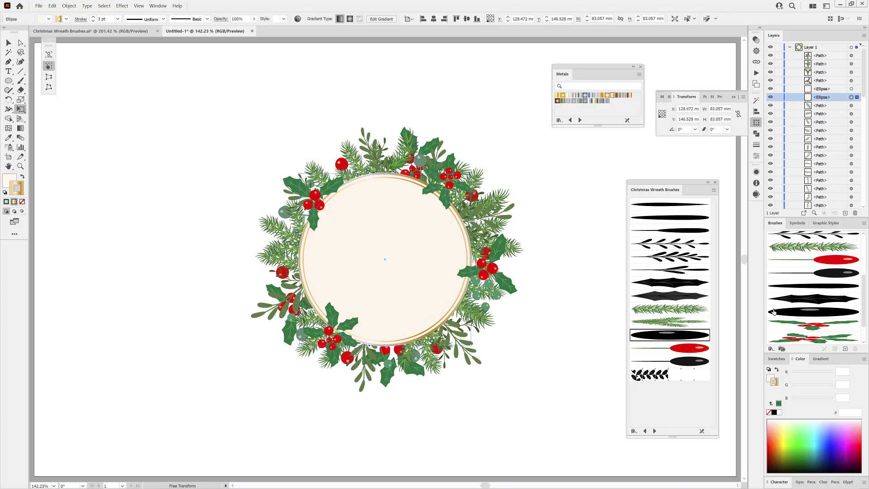
click(630, 96)
click(820, 359)
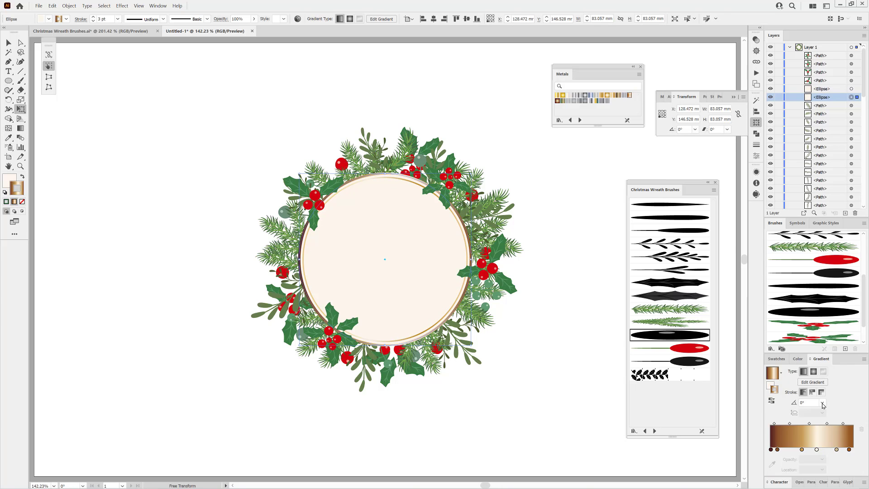
click(822, 403)
click(832, 342)
click(653, 156)
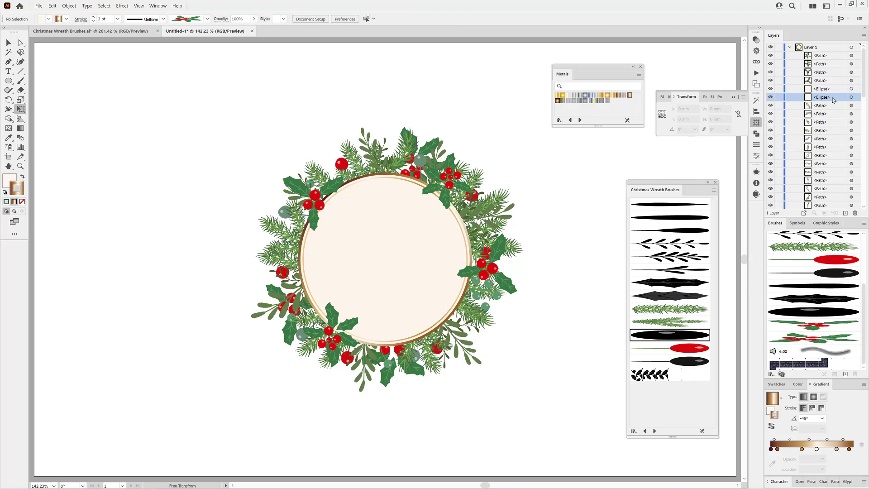
drag(833, 100, 845, 212)
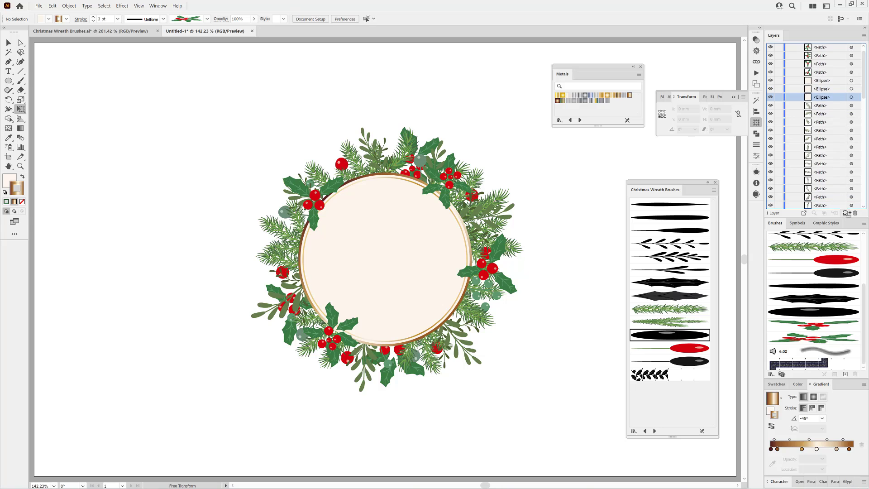
Step: Collect the ring copy into a new Layer 2 and load a soft wash from Dagubi_Stamps_Washes
click(864, 35)
click(803, 132)
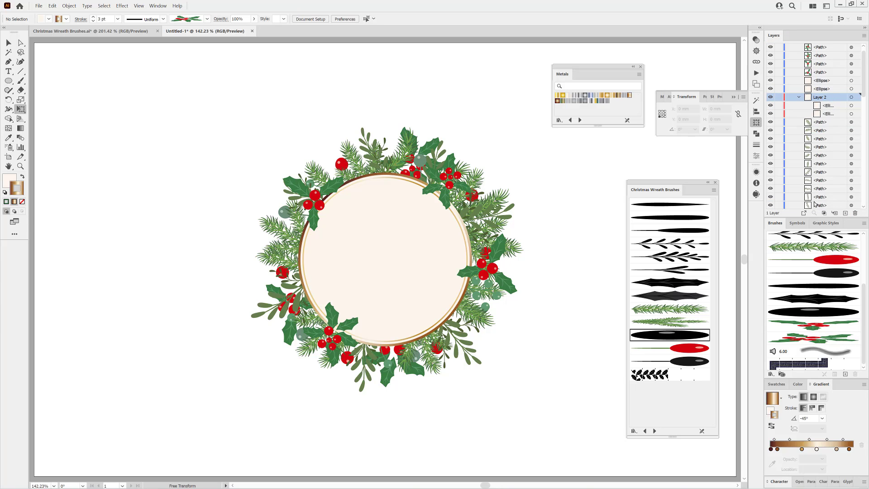
click(771, 375)
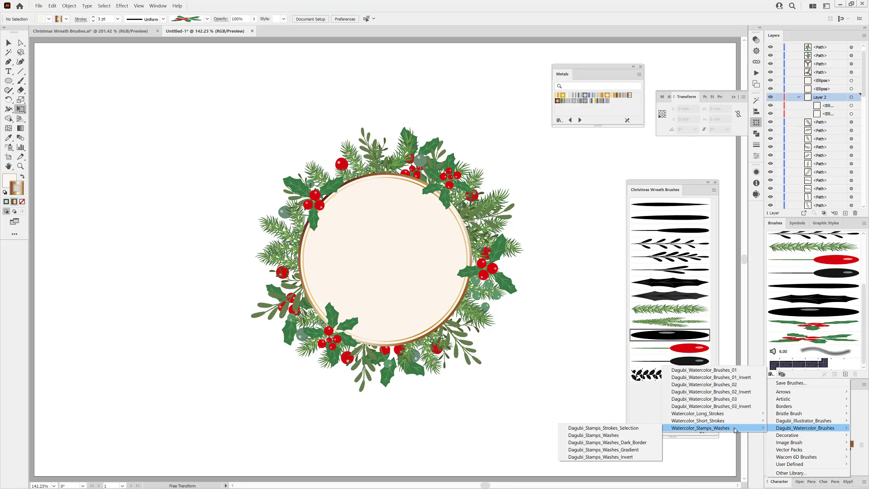
click(627, 437)
click(701, 163)
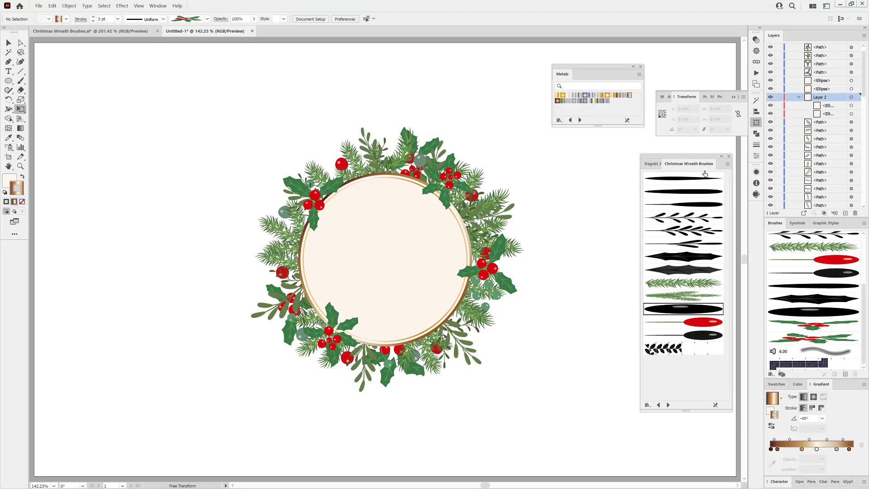
click(666, 164)
scroll(729, 389, down, 10)
scroll(729, 389, down, 5)
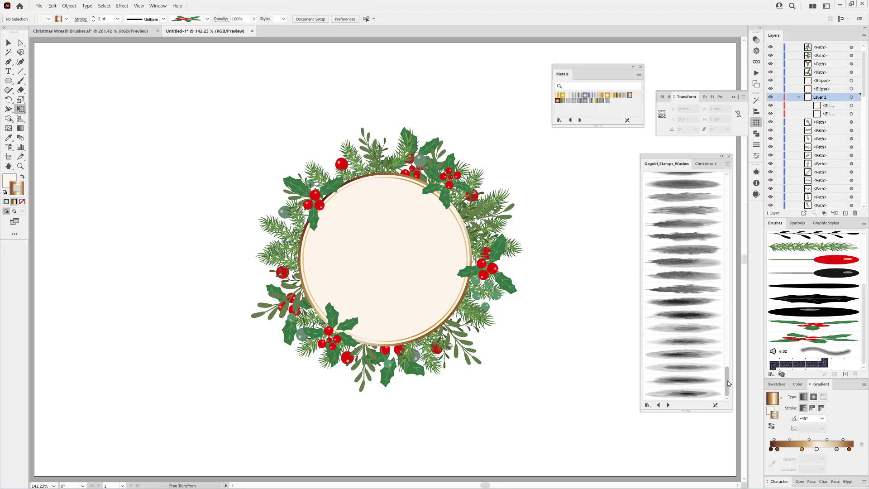
click(687, 211)
Step: Set up the wash Paintbrush at 5 pt with no gradient and Multiply blending
click(20, 80)
click(118, 19)
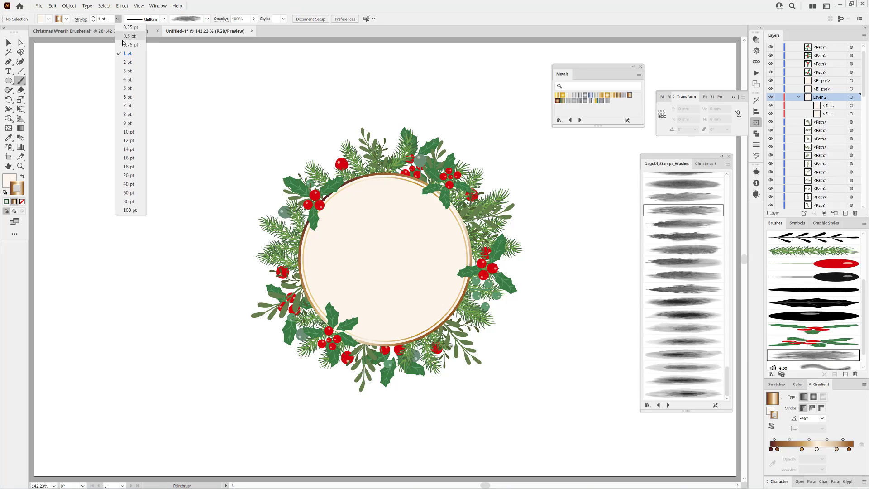
click(128, 88)
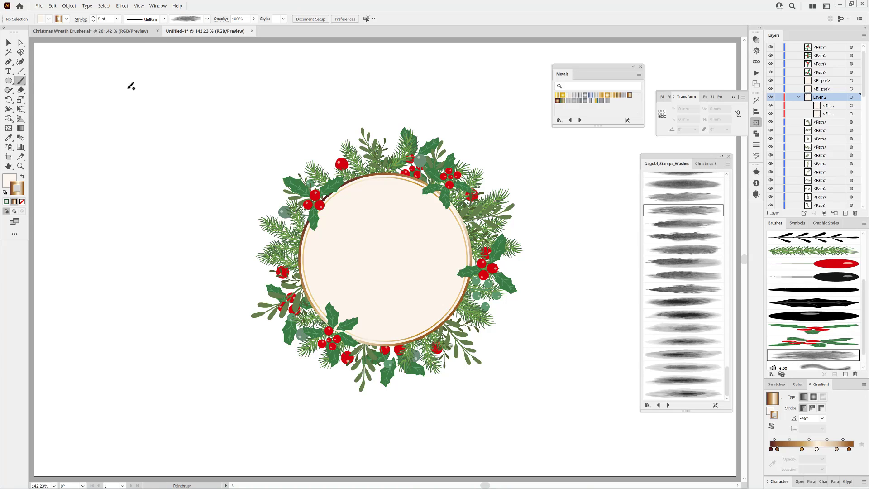
click(772, 413)
click(756, 40)
click(677, 48)
click(678, 74)
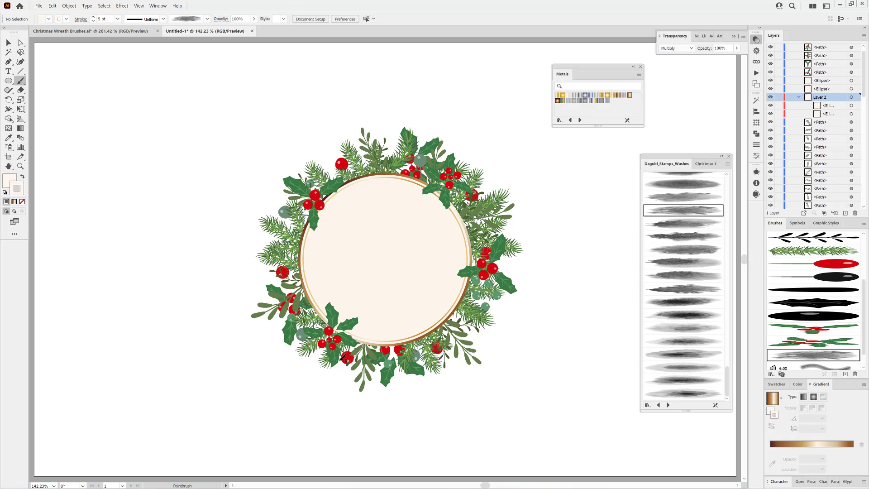
Step: Set the inner ring's fill to none
click(851, 89)
click(770, 410)
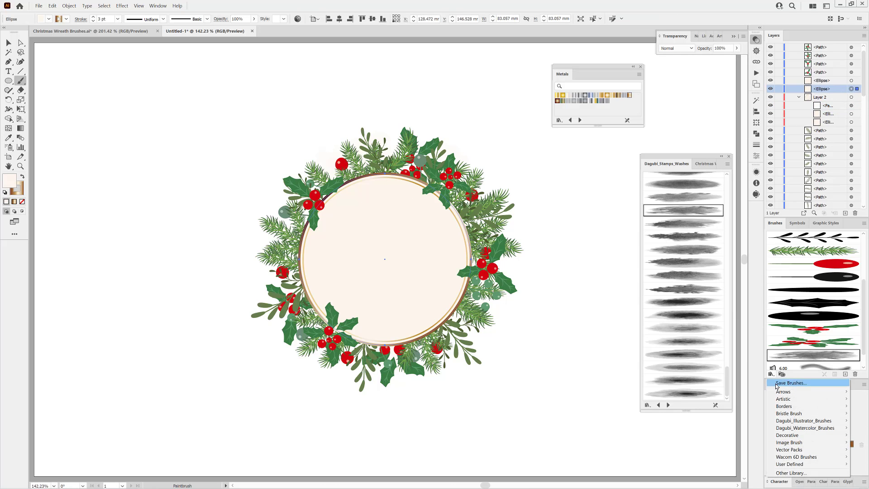
click(776, 384)
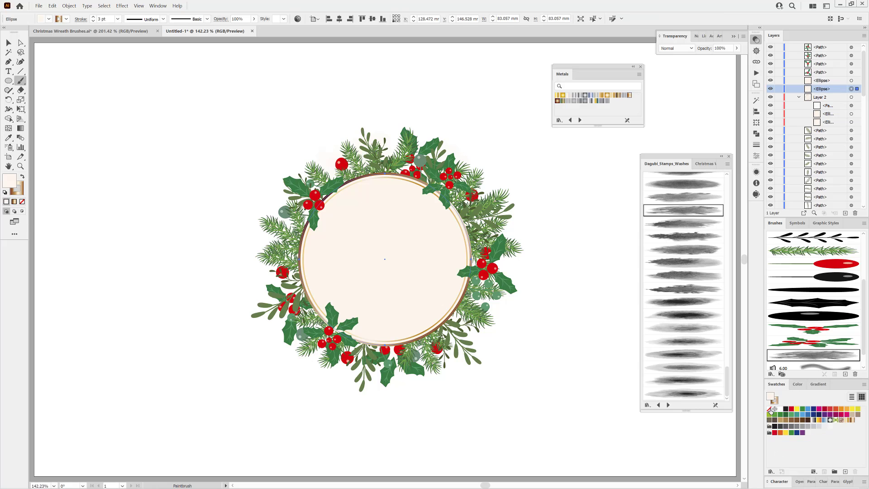
click(851, 80)
click(769, 409)
Step: Paint a diagonal watercolour wash across the circle at 1 pt, tinted orange
drag(420, 186, 351, 330)
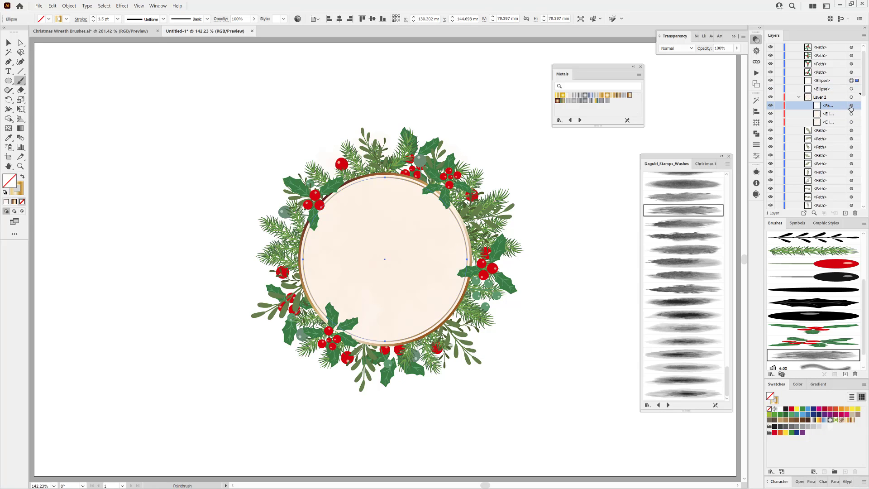
click(117, 19)
click(131, 50)
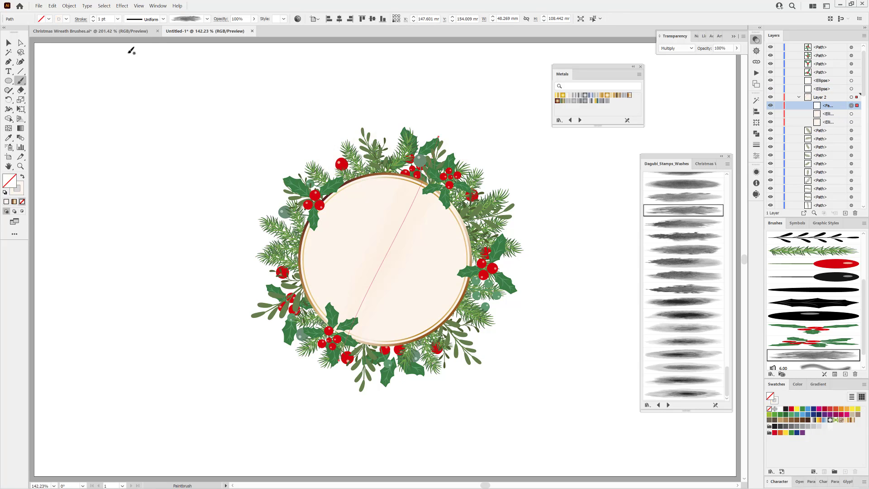
click(775, 399)
click(798, 384)
click(833, 398)
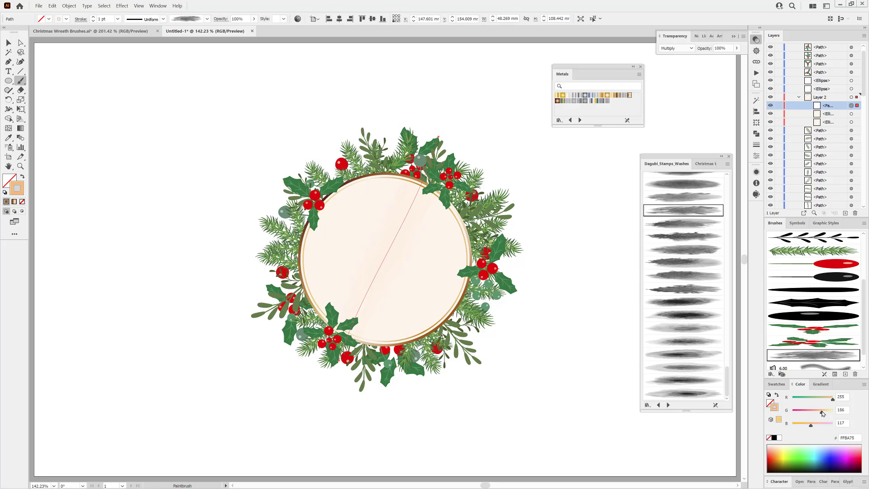
Step: Move the wash beneath the circle and clip it inside the circle shape
click(117, 19)
click(131, 77)
mouse_move(406, 227)
mouse_down()
mouse_move(402, 251)
mouse_move(441, 188)
mouse_up()
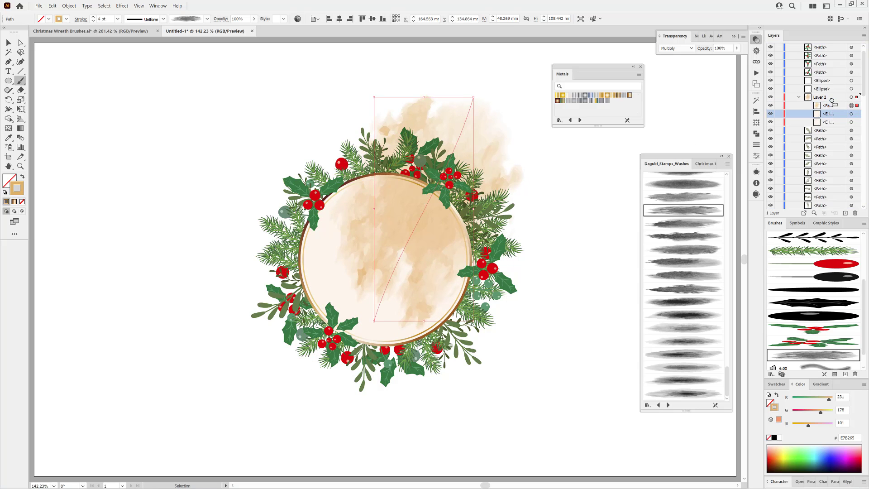
drag(831, 100, 830, 111)
key(ctrl+shift+a)
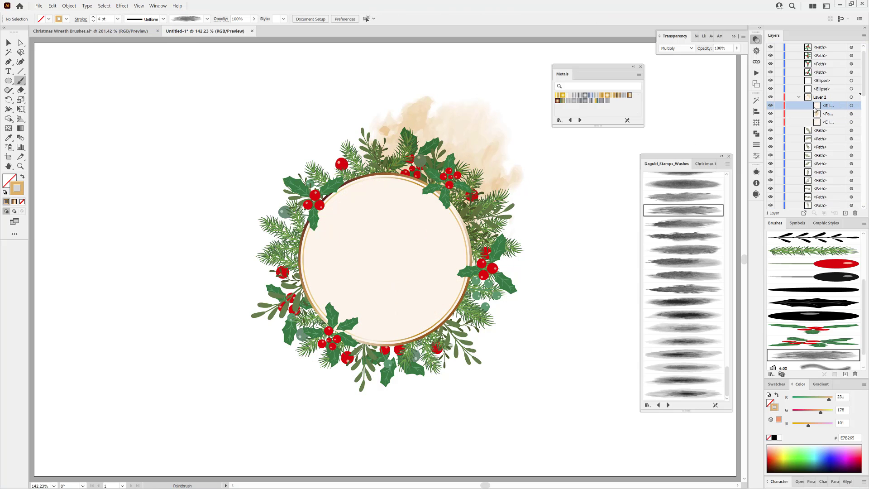
click(824, 213)
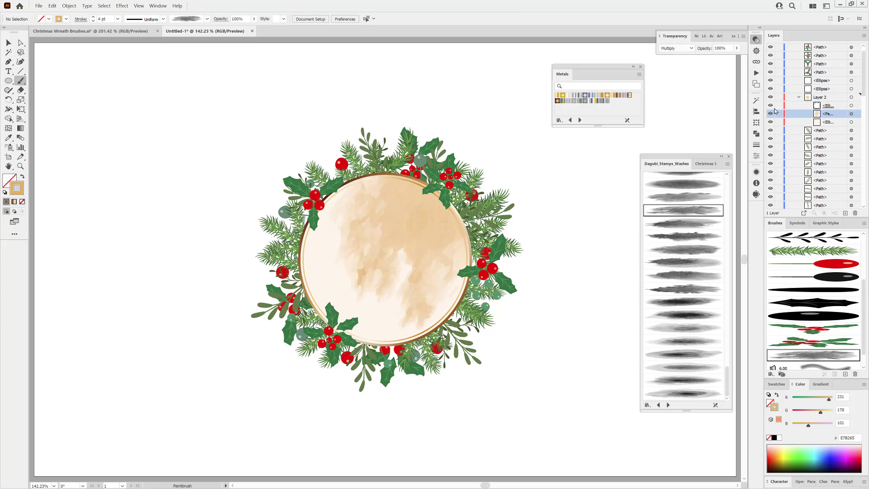
Step: Reposition and rotate the clipped wash to fill the circle, then lighten its colour
click(851, 114)
click(20, 109)
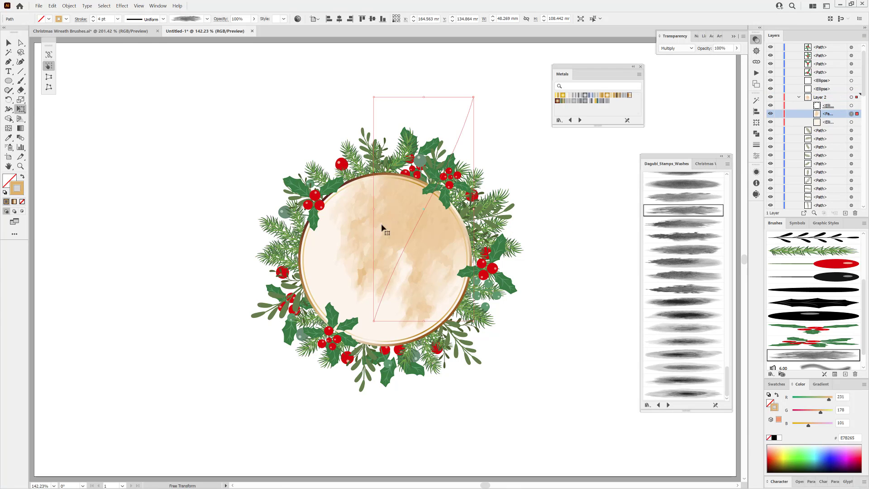
drag(383, 227, 365, 275)
click(94, 17)
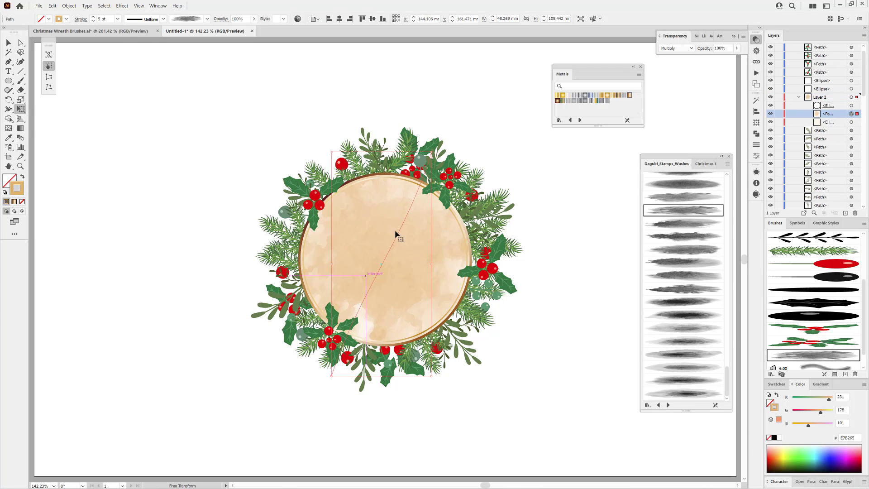
mouse_move(397, 234)
mouse_down()
mouse_move(334, 280)
mouse_move(458, 236)
mouse_up()
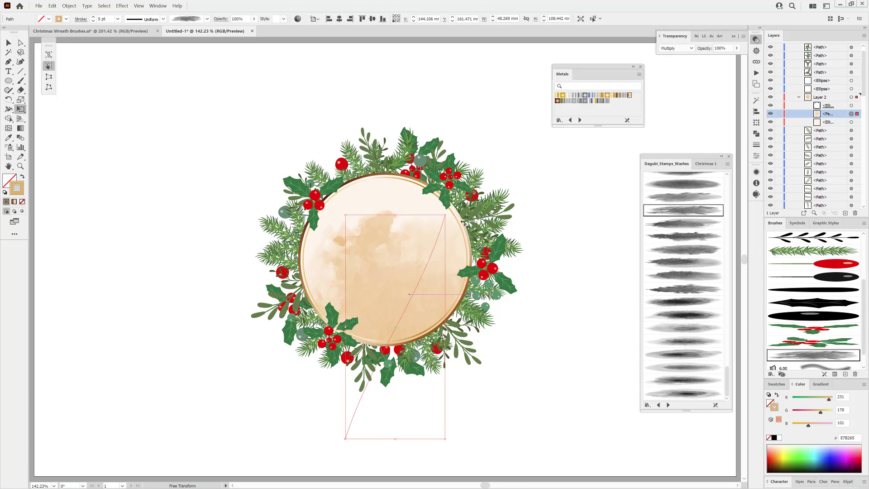
mouse_move(361, 188)
mouse_down()
mouse_move(400, 291)
mouse_move(444, 279)
mouse_up()
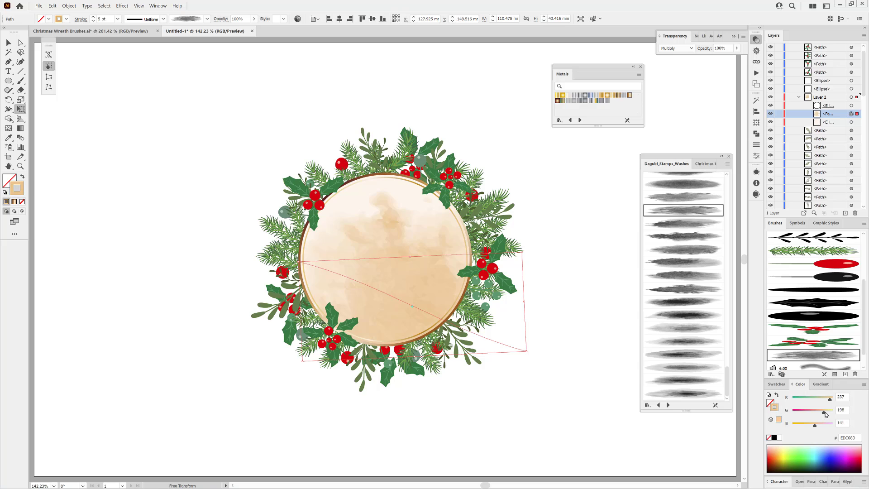
drag(825, 413, 823, 413)
click(601, 401)
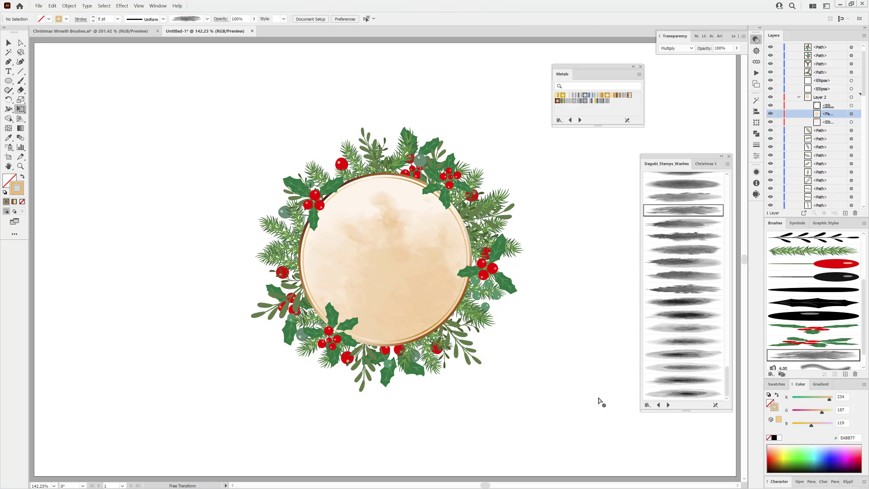
Step: Load the Dagubi_Watercolor_Splatter_ArtBrushes library and paint a diagonal splatter stroke across the circle
click(771, 374)
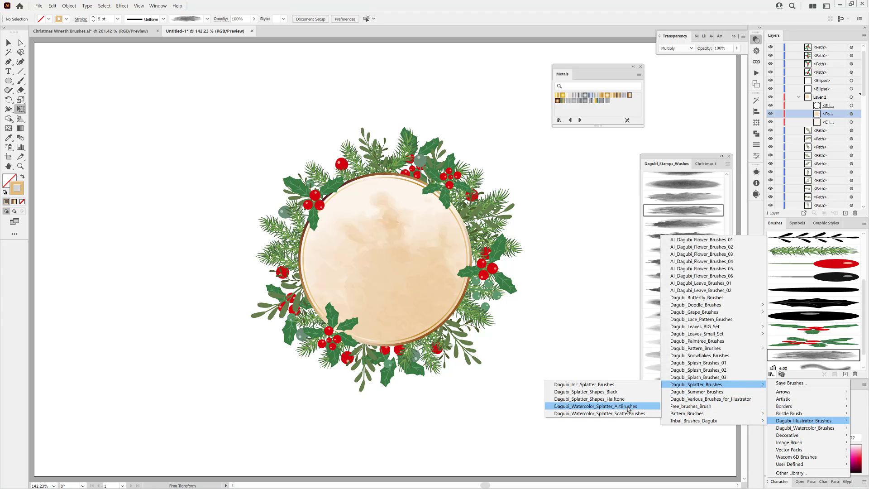
click(624, 406)
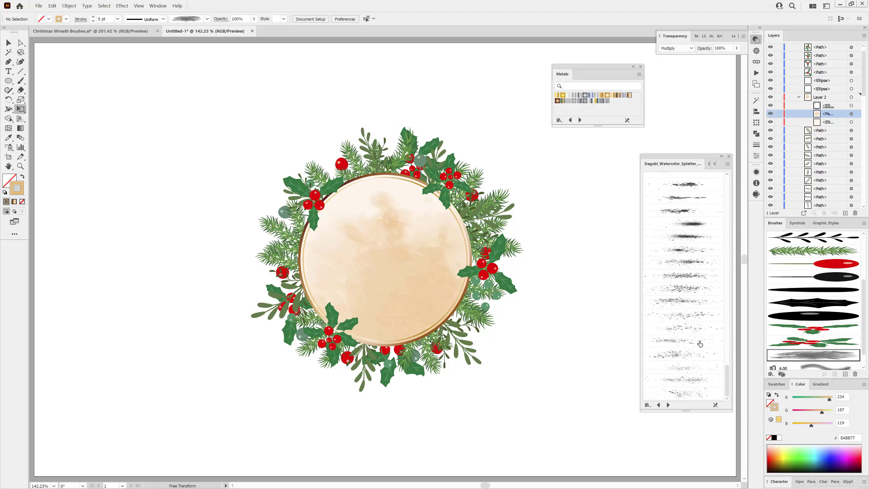
click(699, 315)
click(21, 81)
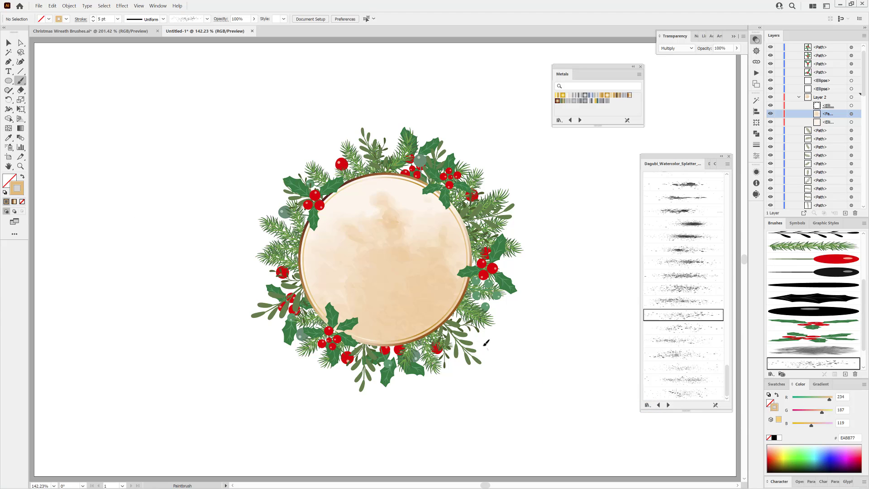
drag(487, 346, 368, 244)
Step: Move the splatter lower in the circle and tint it light gold, slightly deepening the wash
click(118, 18)
click(129, 55)
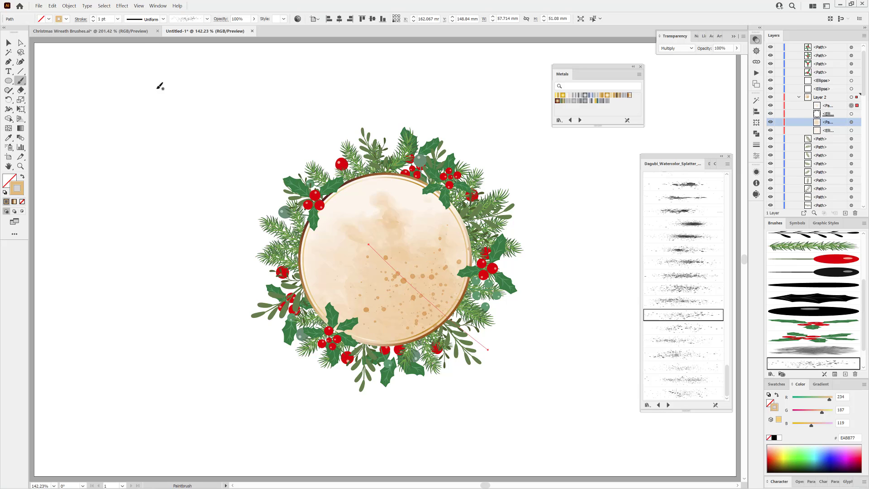
drag(413, 300, 407, 320)
drag(822, 412, 827, 414)
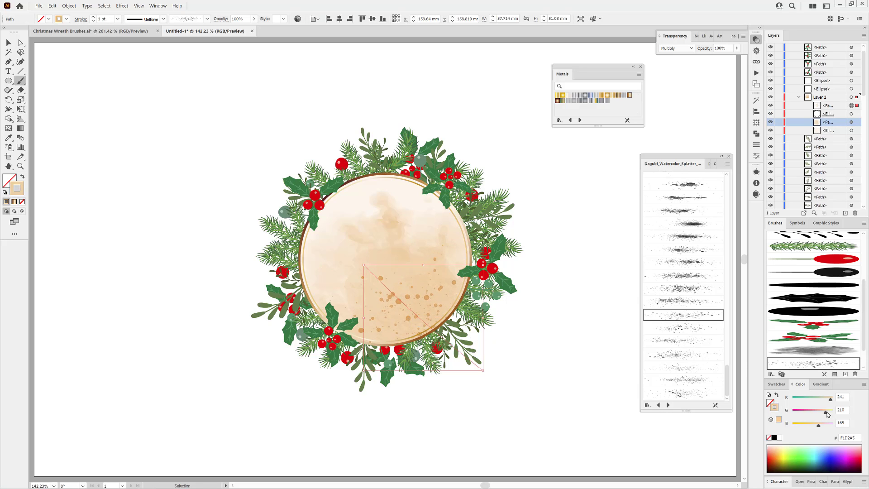
click(822, 348)
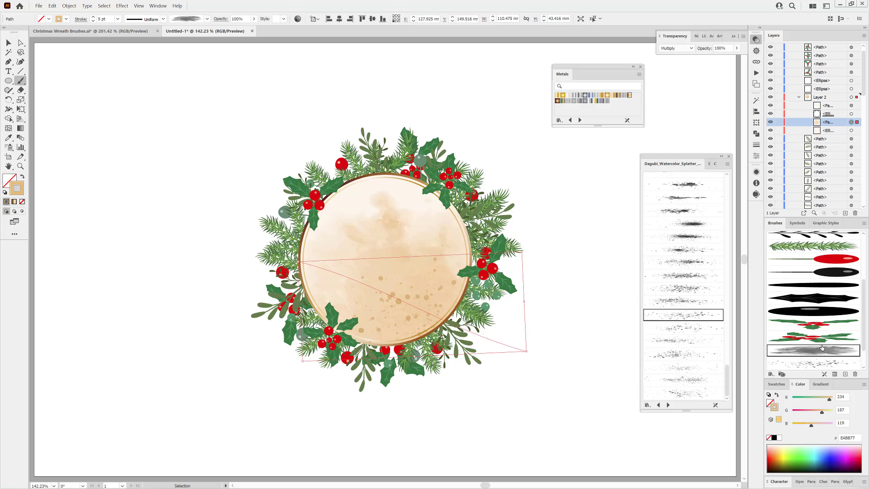
drag(824, 411, 810, 426)
click(851, 105)
key(ctrl+shift+a)
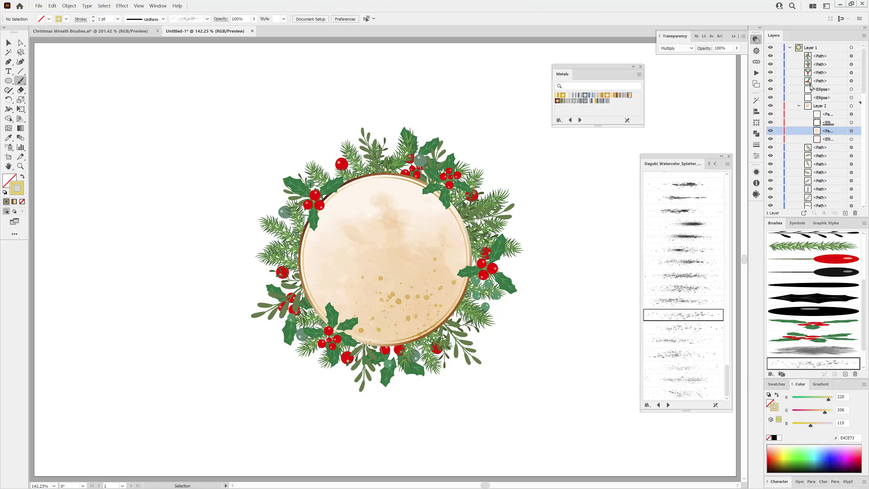
Step: Type 'Merry Christmas' on two lines in GoodVibrationsPro inside the circle
click(8, 71)
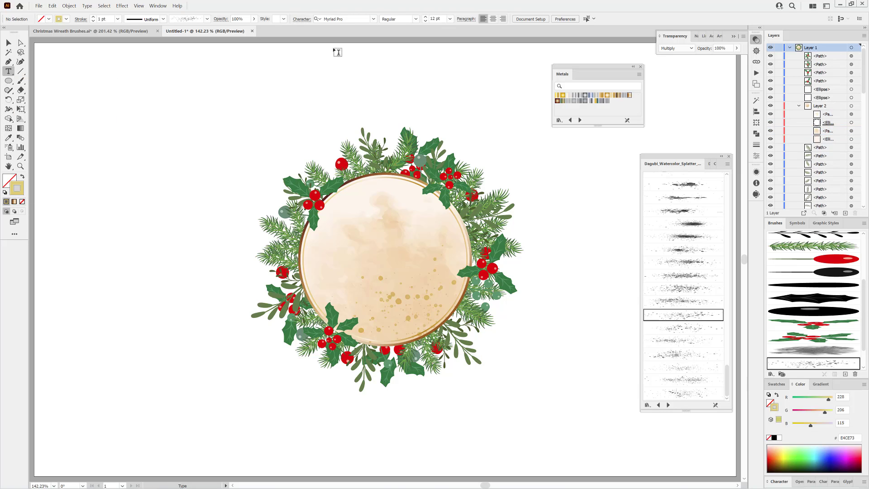
click(341, 19)
text(good)
click(353, 61)
click(336, 238)
text(Merry)
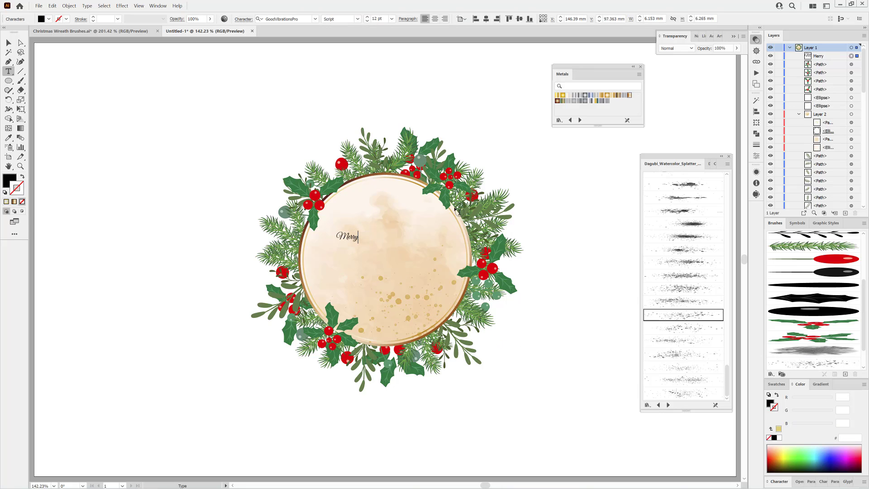
key(Return)
text(Christmas)
Step: Set the text to 51 pt, centre-align it and centre it on the circle
click(851, 56)
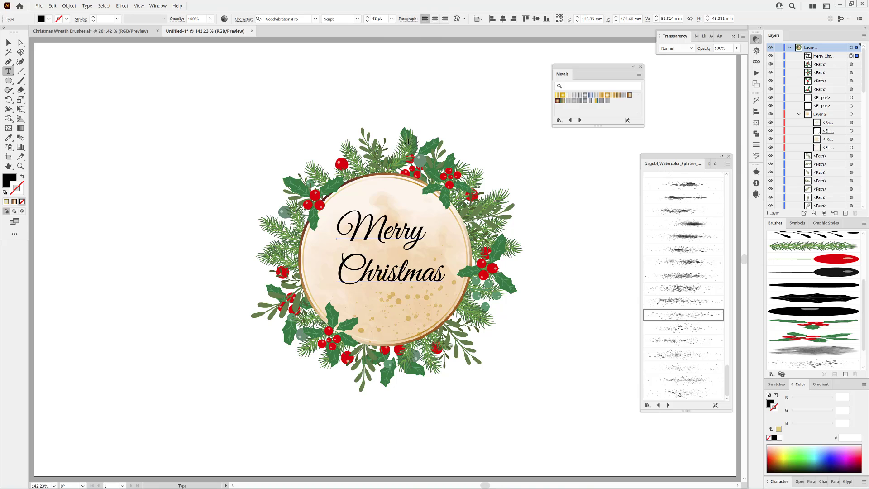
triple_click(367, 17)
key(ctrl+shift+c)
key(e)
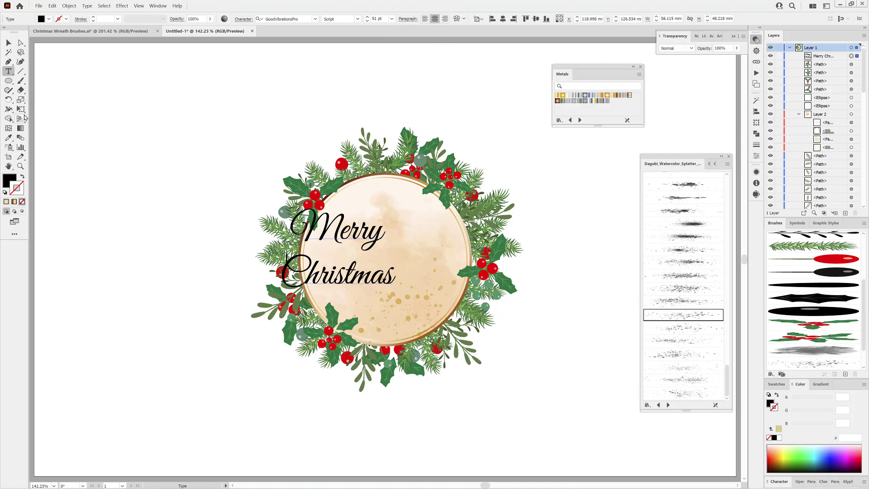
drag(362, 248, 400, 249)
click(502, 20)
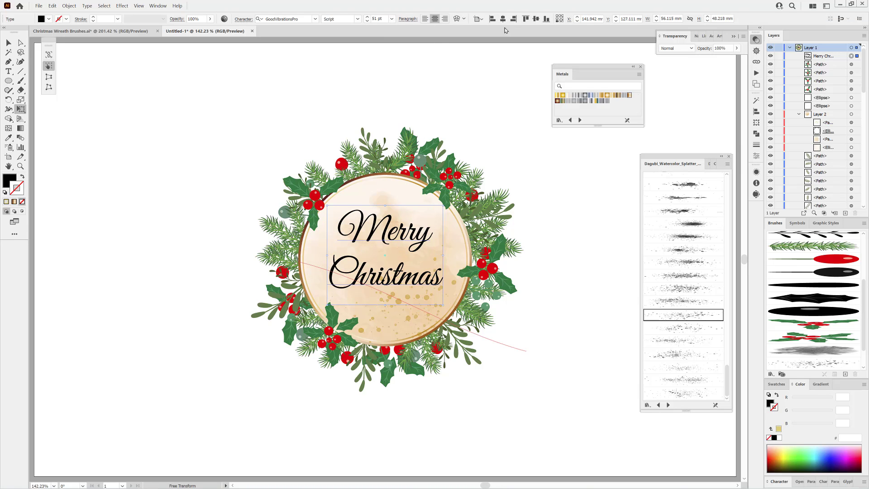
click(536, 19)
Step: Fill the text red and add a white duplicate copy slightly offset from it
click(769, 404)
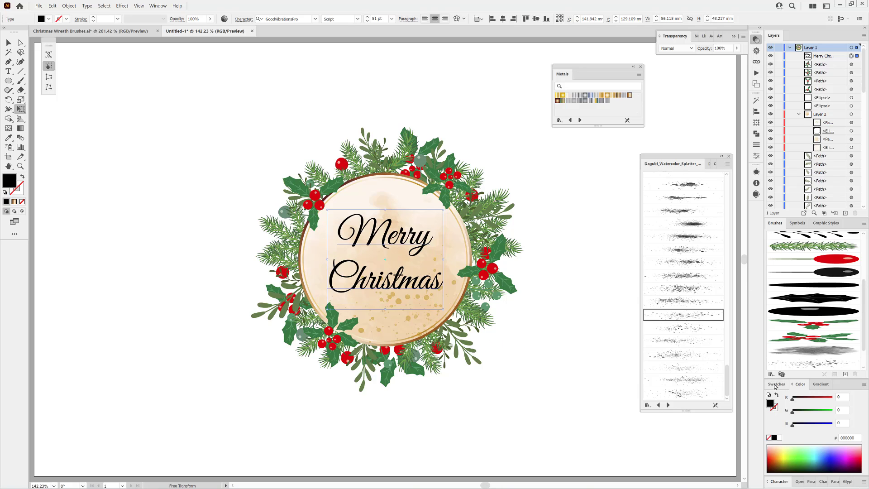
drag(792, 399, 823, 399)
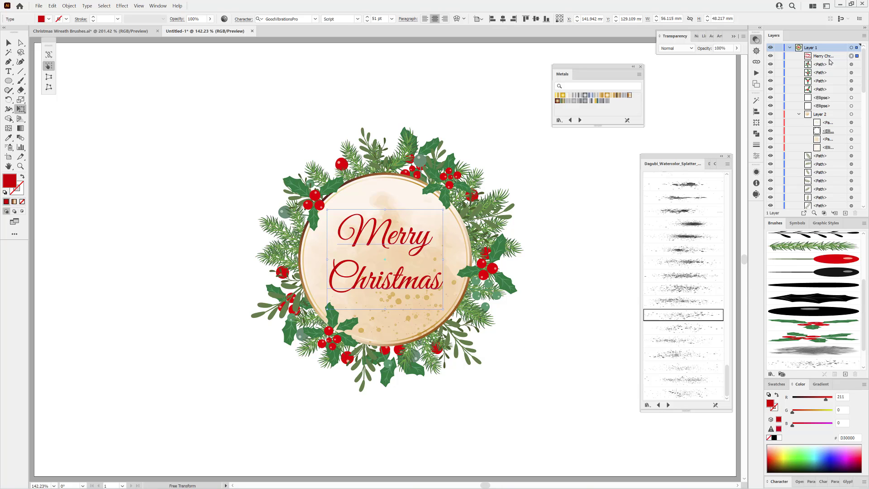
drag(830, 59, 845, 213)
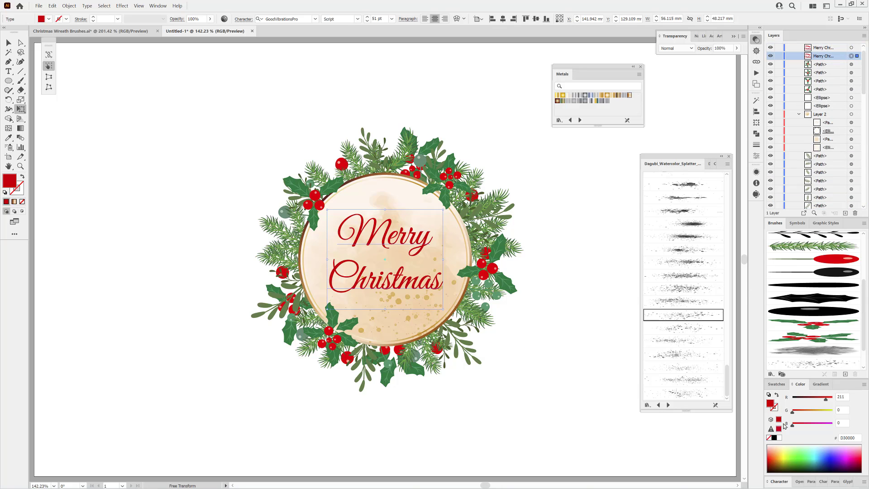
click(779, 438)
key(Down)
key(Down)
key(Right)
key(Right)
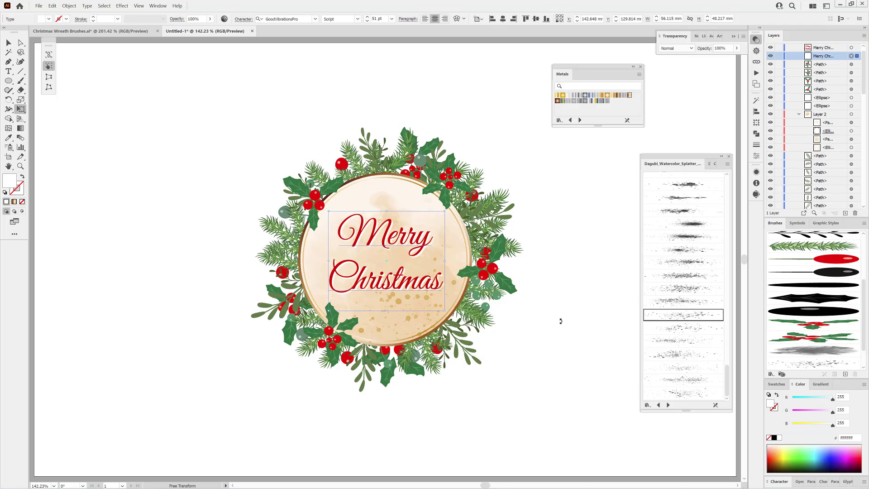
key(Up)
key(Left)
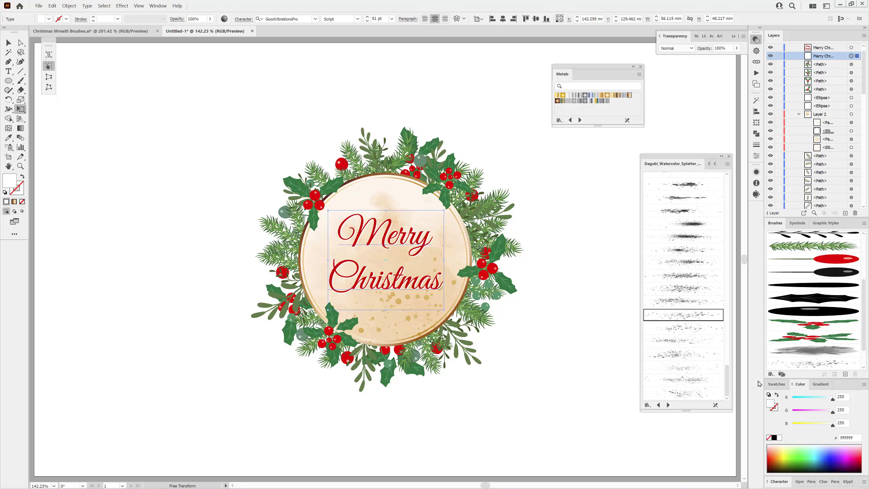
click(774, 460)
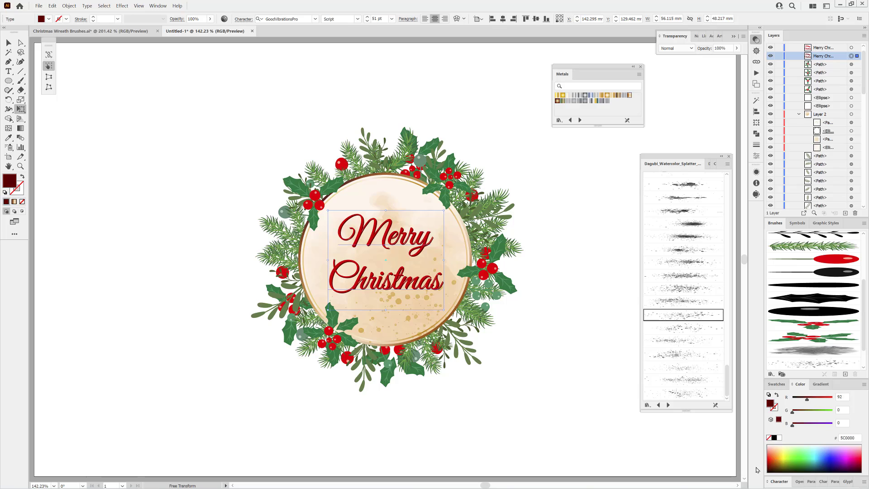
click(778, 438)
drag(407, 270, 431, 301)
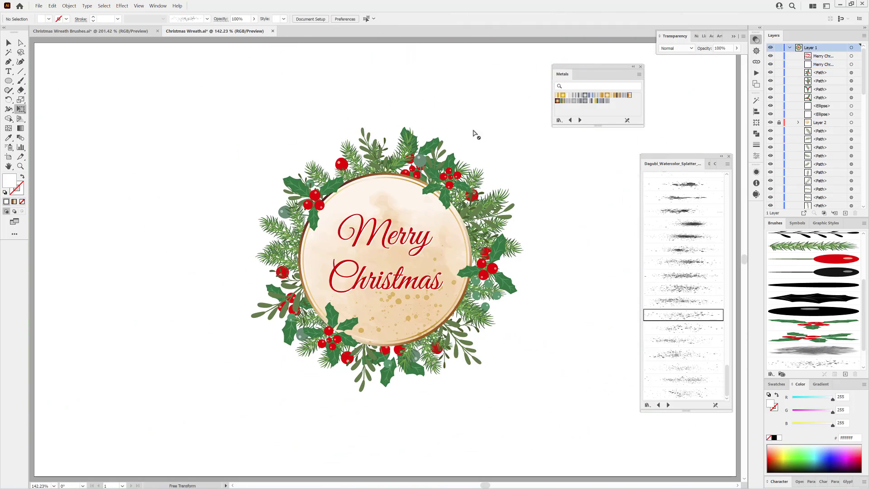
Step: Paint five pine sprigs into gaps around the wreath with the pine branch brush
click(20, 80)
click(715, 163)
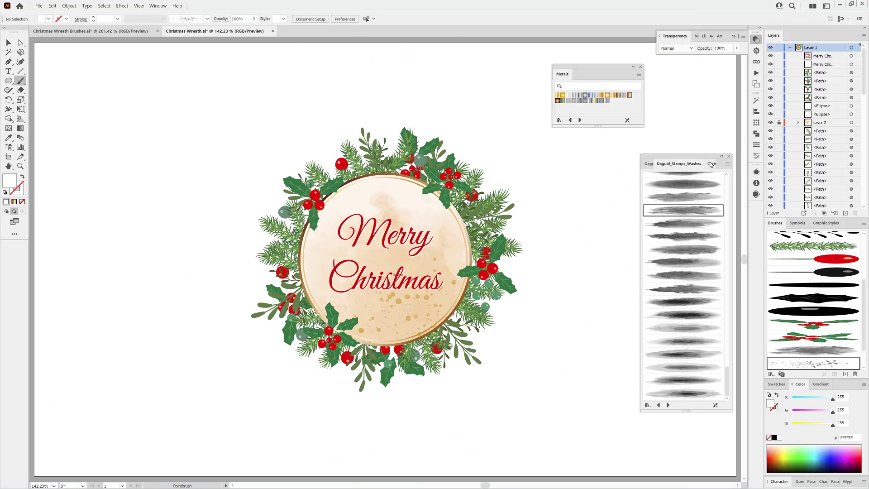
click(672, 296)
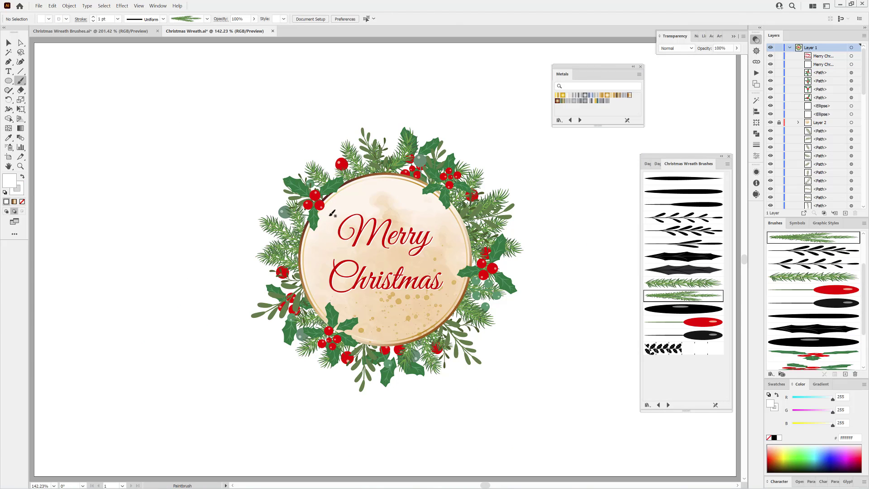
drag(303, 191, 278, 173)
drag(305, 284, 283, 276)
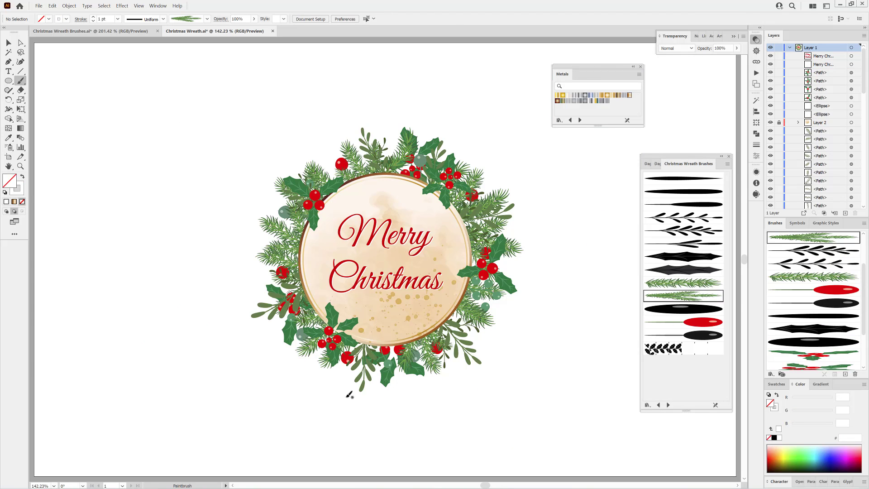
drag(395, 382, 398, 395)
drag(452, 312, 502, 298)
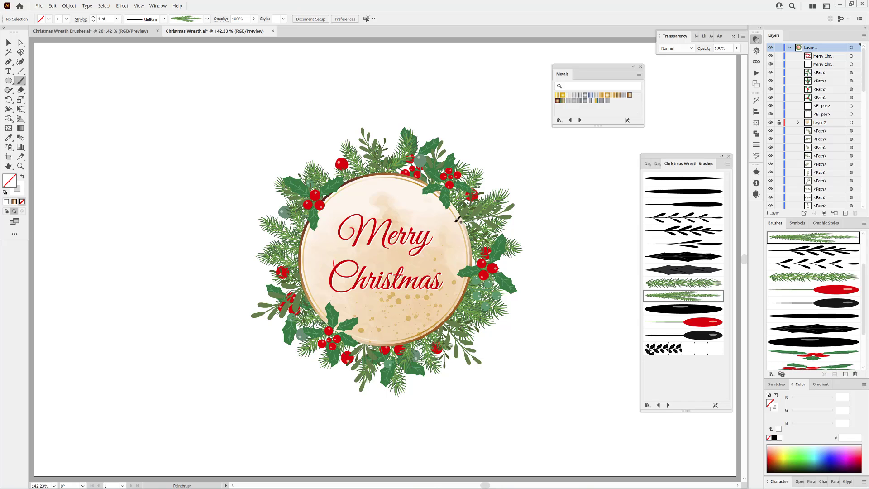
drag(332, 139, 333, 141)
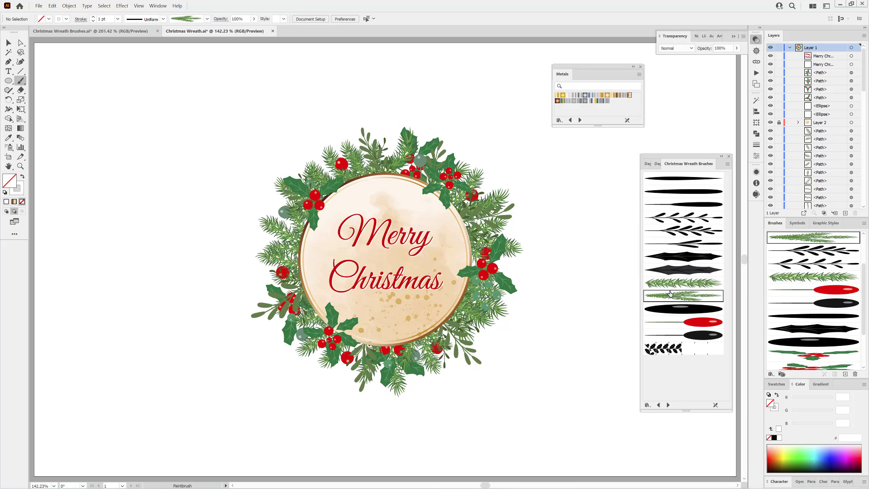
Step: Paint three green (3A8600) leafy branches at the wreath's upper right, lower right and right side
click(683, 231)
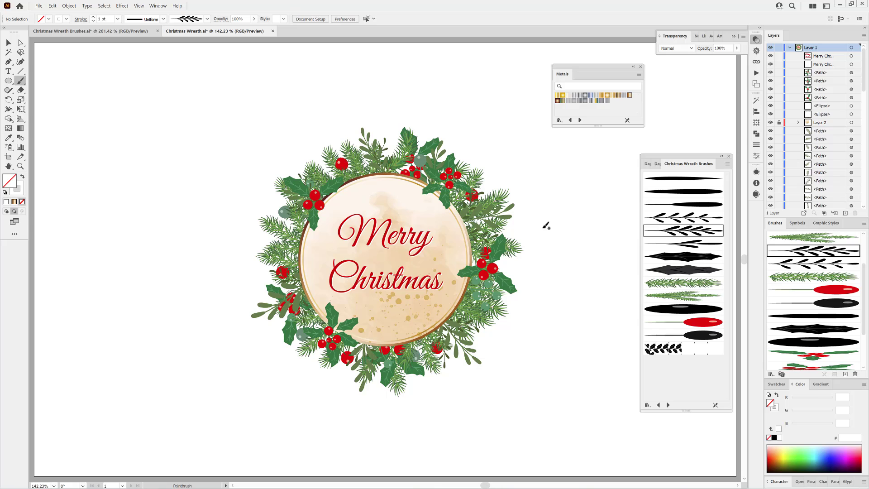
click(53, 6)
click(272, 143)
drag(528, 146, 443, 222)
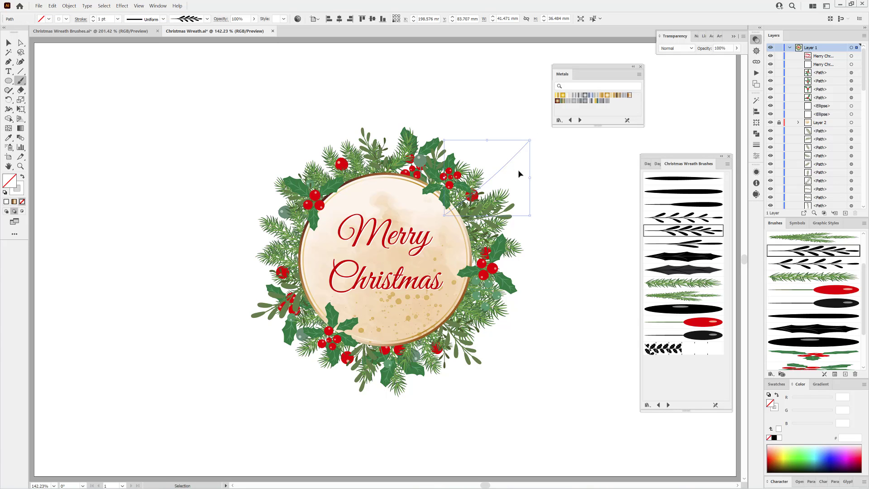
click(796, 453)
key(ctrl+shift+a)
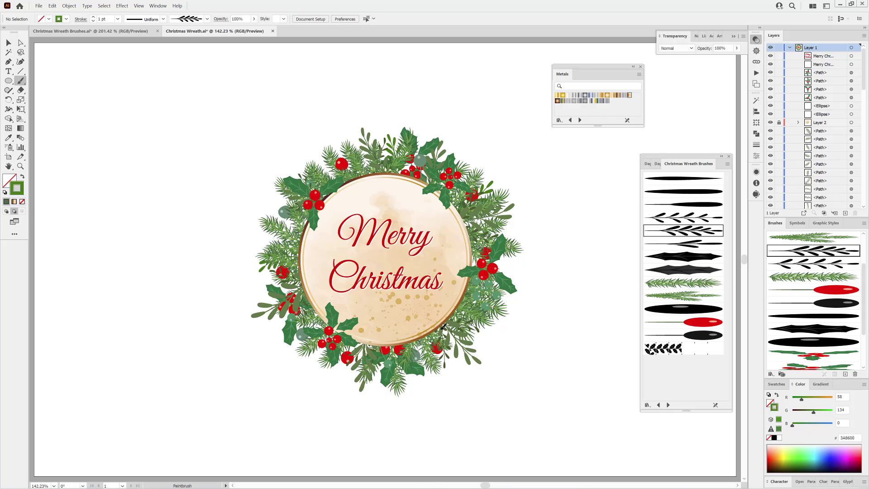
drag(443, 326, 456, 367)
drag(473, 265, 522, 266)
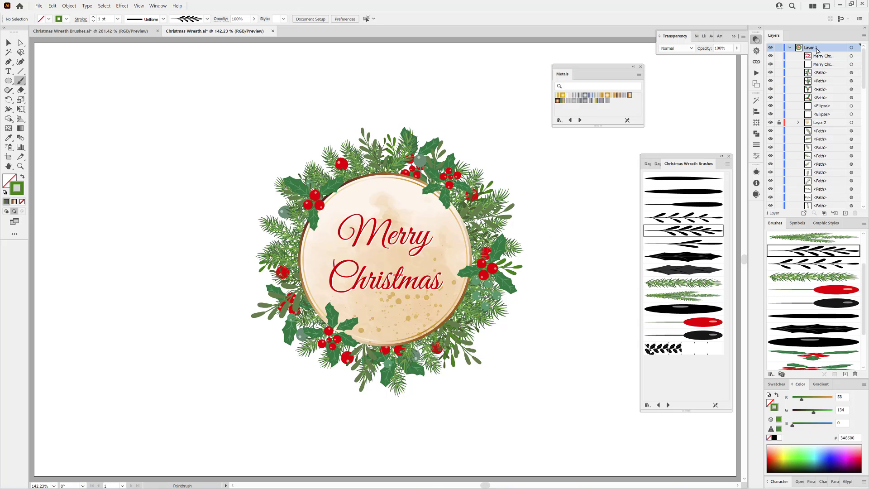
Step: Duplicate Layer 1, rename the original Backup and lock it, working on Layer 1 copy
click(790, 47)
drag(846, 212, 846, 212)
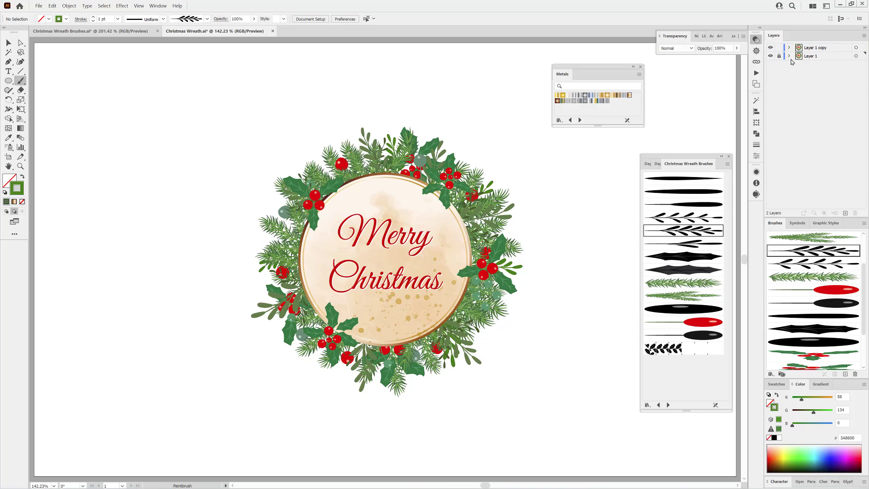
double_click(821, 55)
text(Backup)
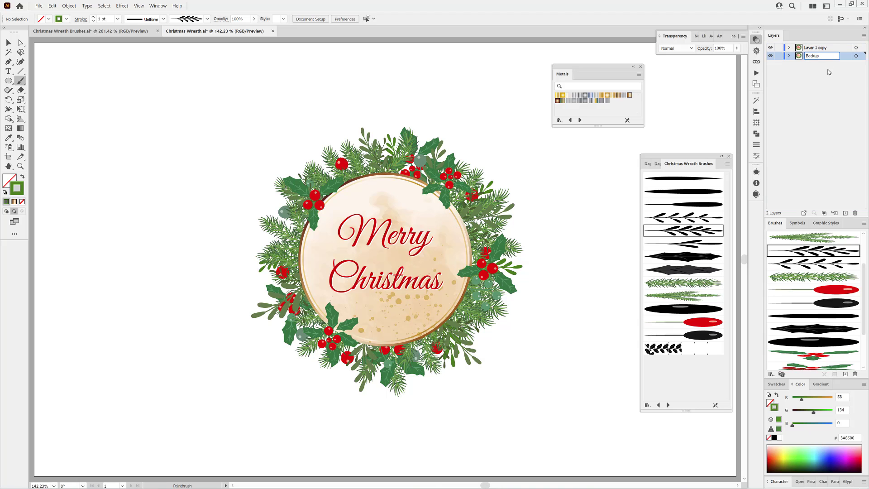
key(Return)
click(770, 56)
click(815, 48)
Step: Expand the appearance of all artwork and set the Magic Wand tolerance to 0
key(ctrl+a)
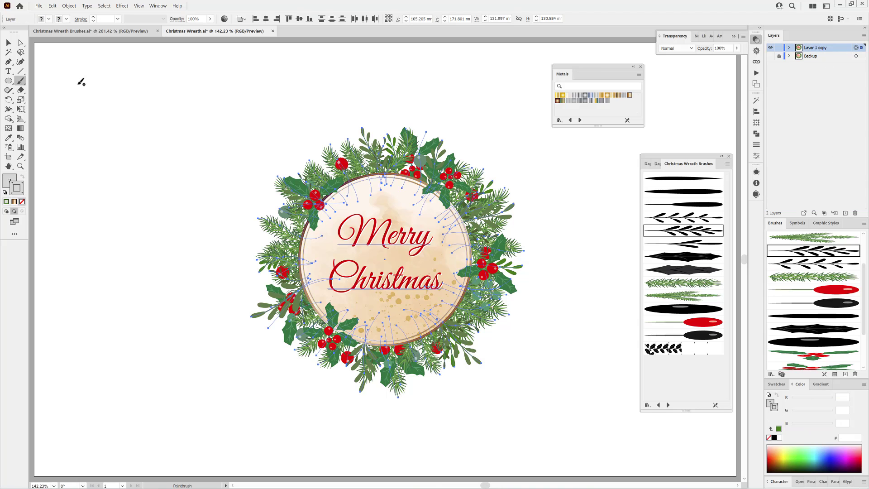
click(69, 6)
click(82, 90)
click(8, 52)
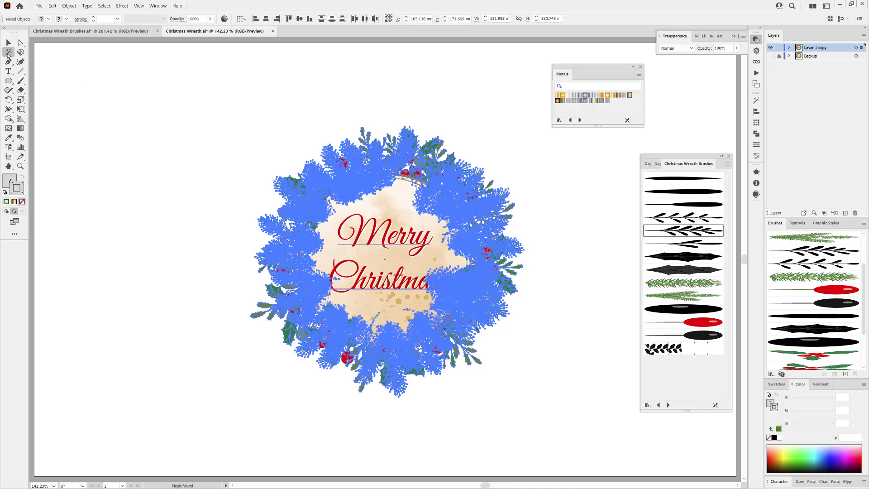
click(755, 100)
double_click(724, 108)
text(0)
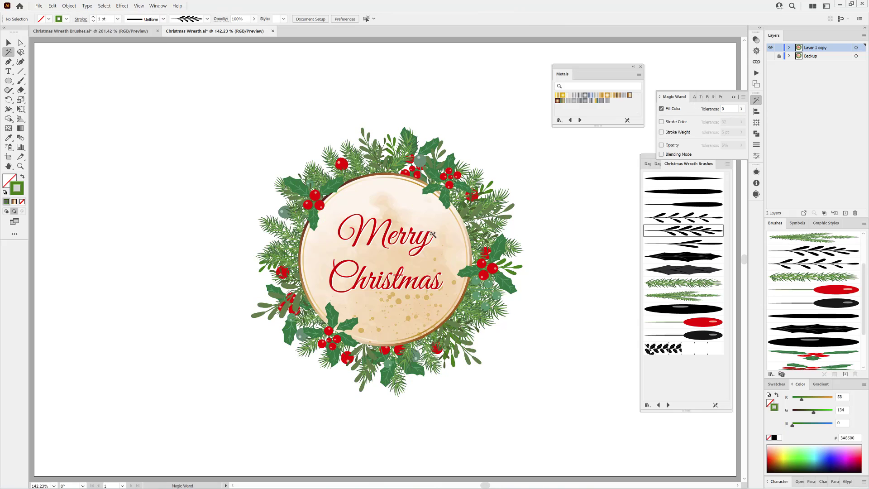
key(ctrl+shift+a)
Step: Select all the red berries with the Magic Wand and bring up the gradient presets
scroll(325, 162, up, 5)
click(370, 158)
scroll(500, 247, down, 2)
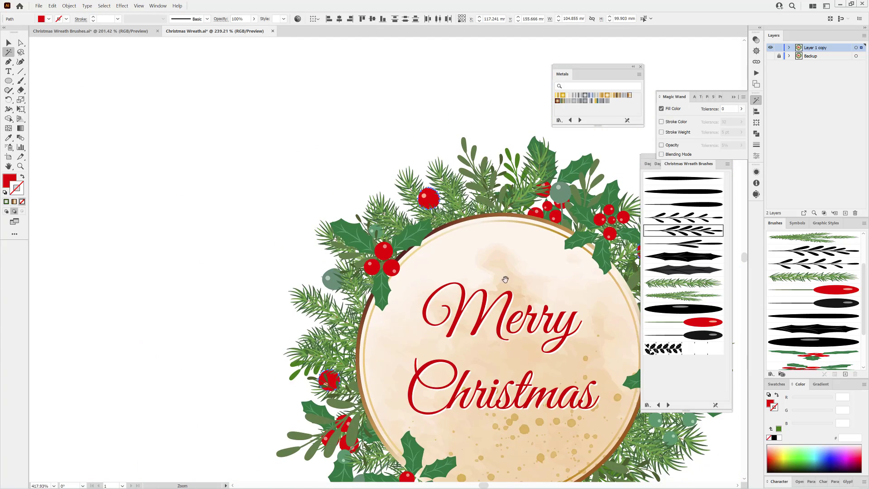
scroll(499, 247, down, 2)
click(820, 384)
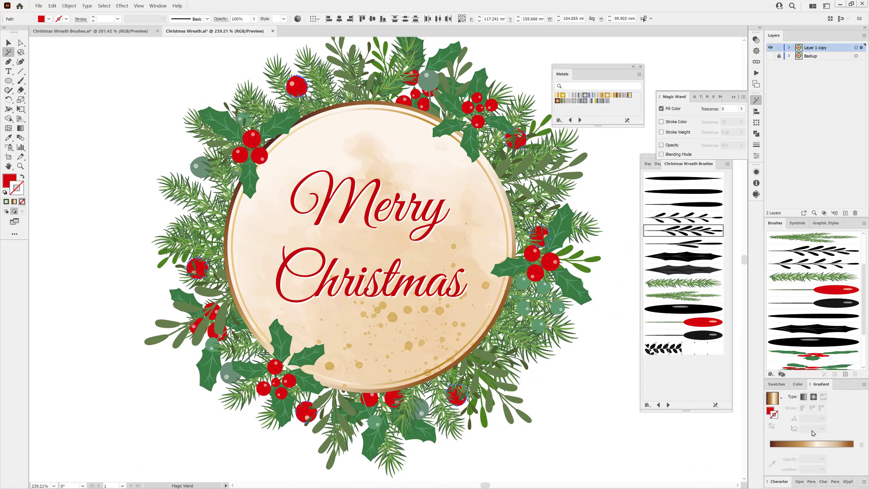
click(782, 398)
Step: Fill the berries with a red gradient from a preset and remove their outline
click(760, 460)
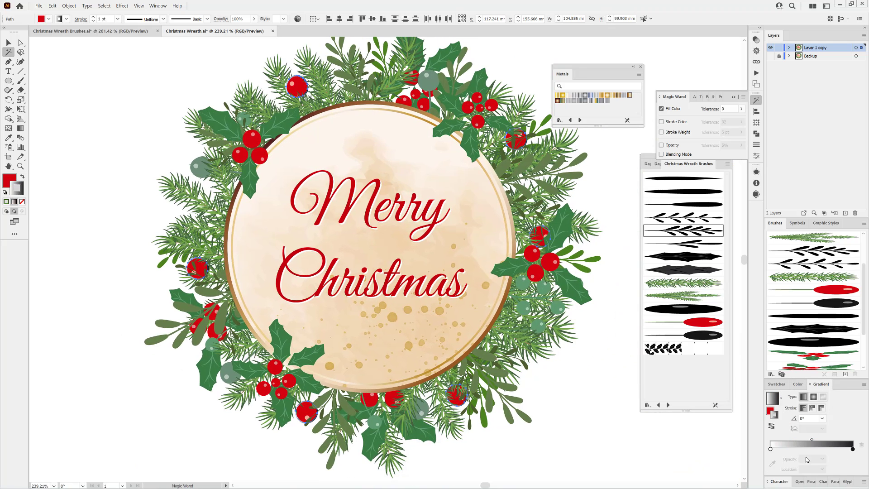
click(771, 448)
double_click(770, 448)
click(763, 415)
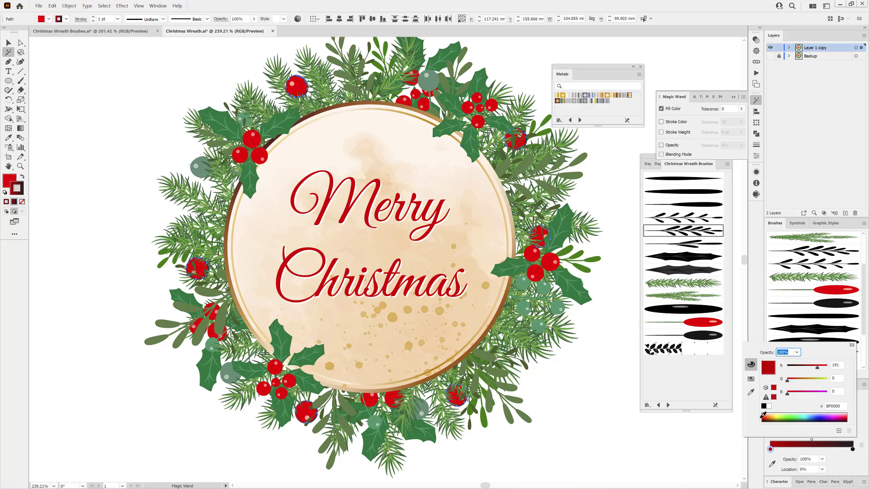
click(776, 384)
click(774, 422)
click(821, 384)
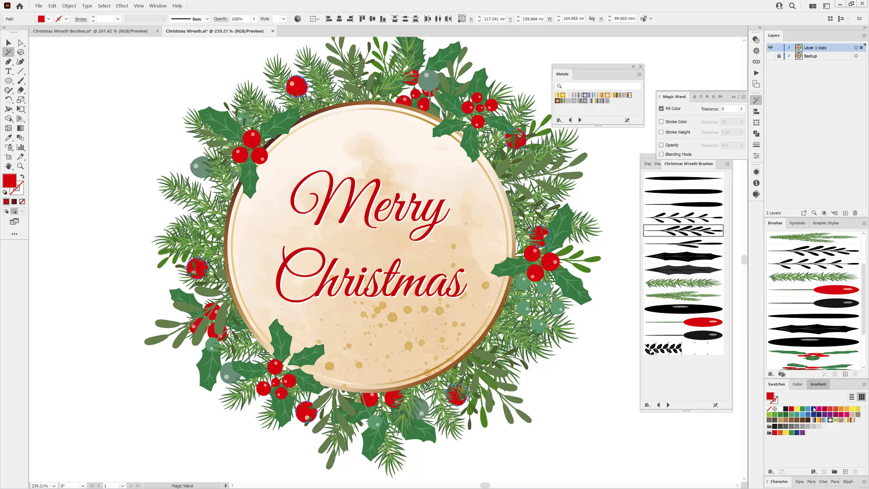
click(773, 413)
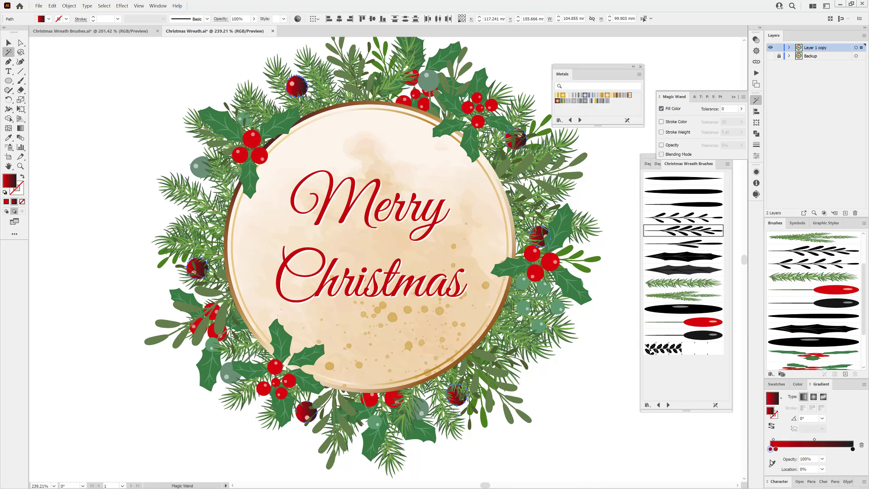
Step: Make the berry gradient linear at a -45° angle
click(814, 397)
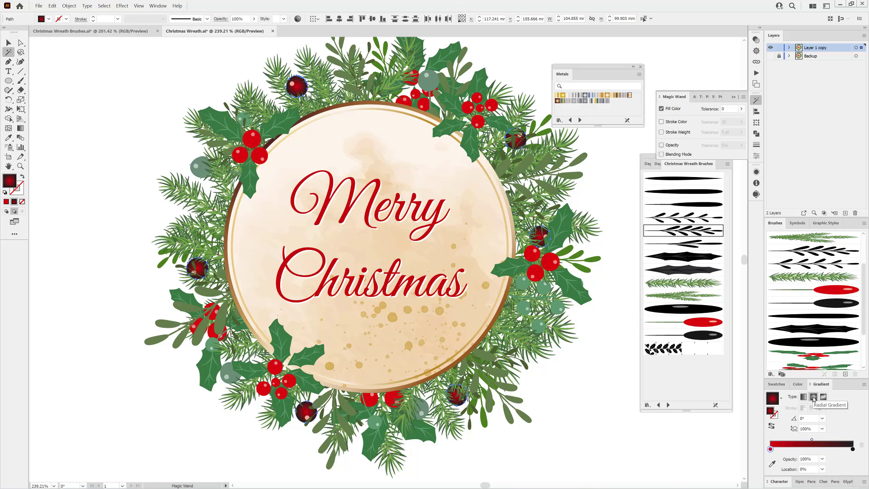
click(853, 449)
click(803, 397)
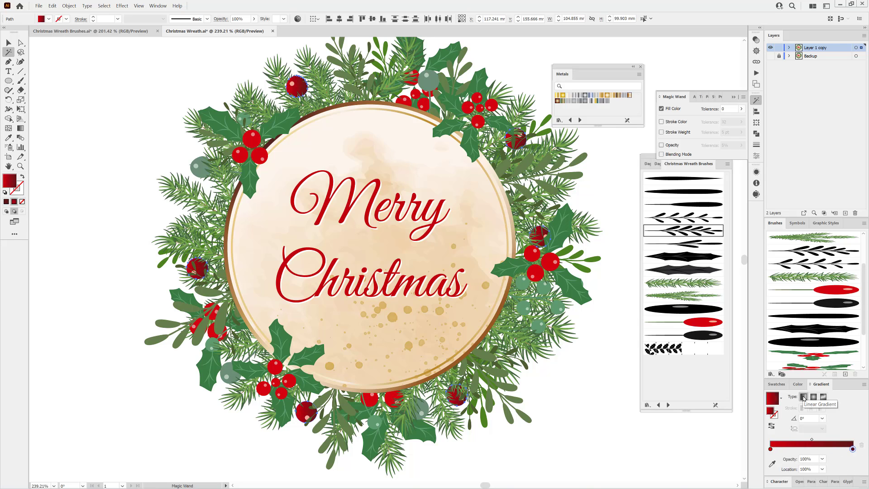
click(822, 418)
click(834, 360)
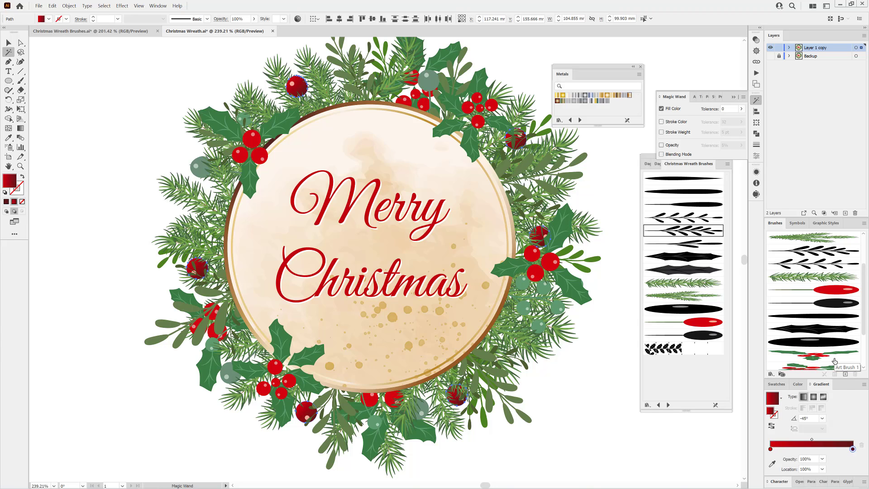
Step: Copy the red gradient onto the remaining berry groups with the Eyedropper
click(252, 144)
click(8, 137)
click(337, 195)
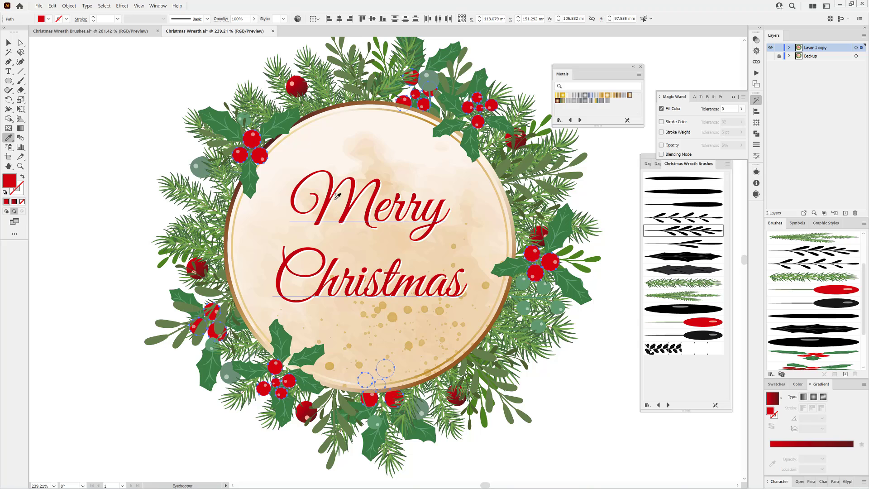
click(304, 409)
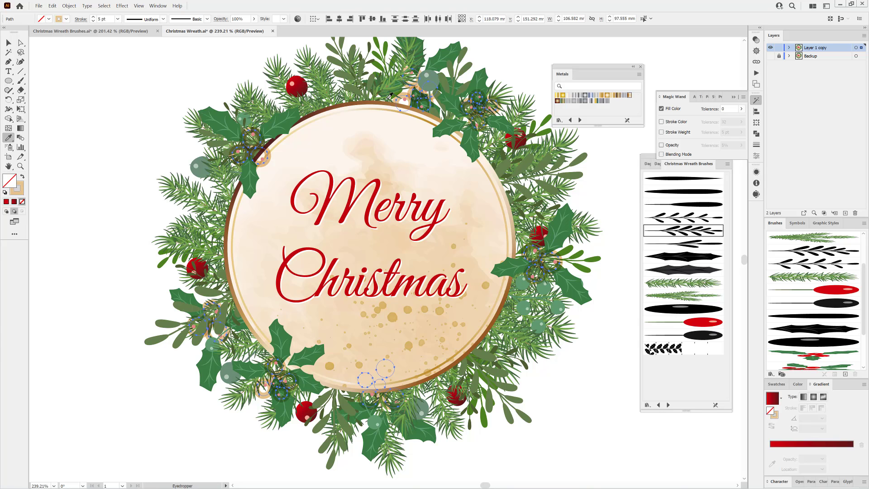
click(297, 84)
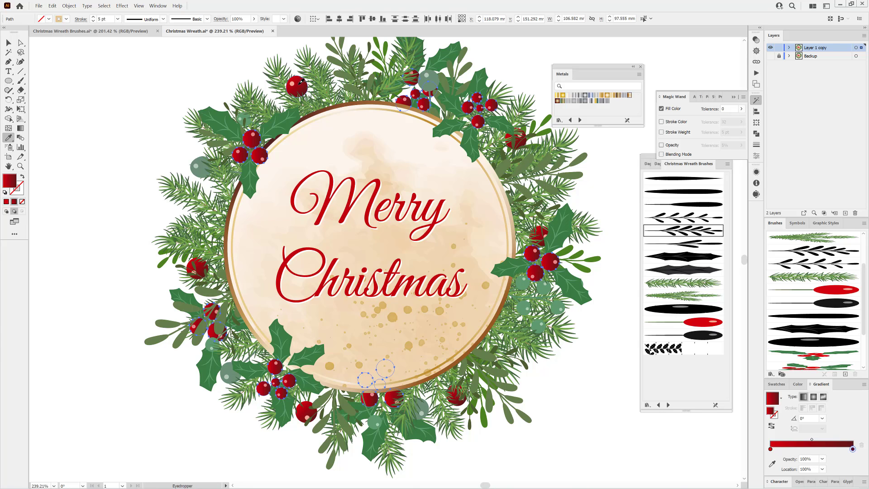
Step: Fine-tune the gradient stops to a dark red end and a vivid red start
double_click(853, 449)
click(770, 448)
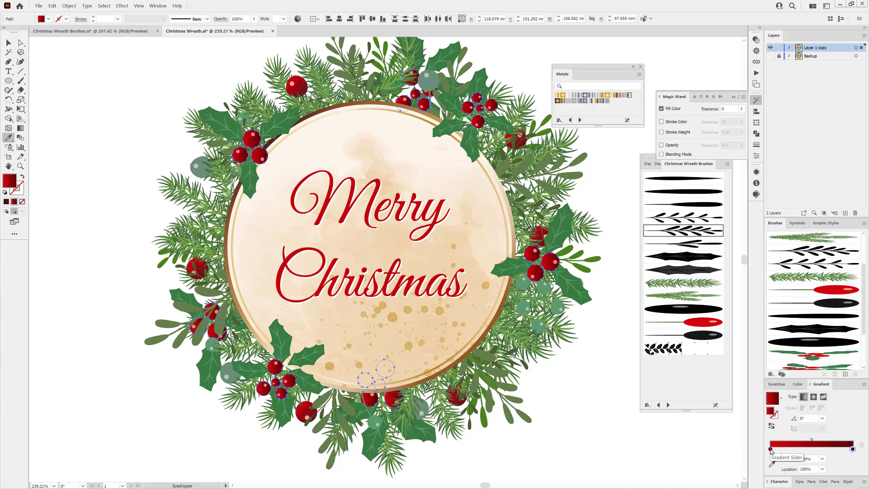
double_click(770, 449)
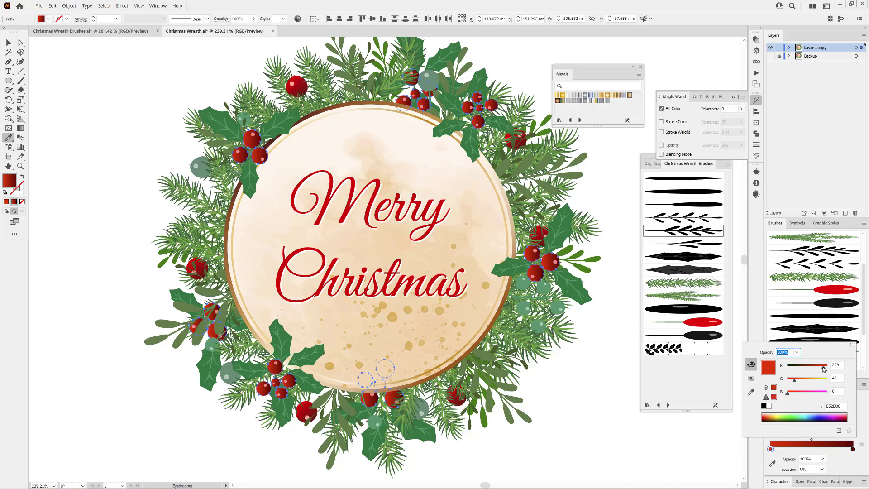
key(Return)
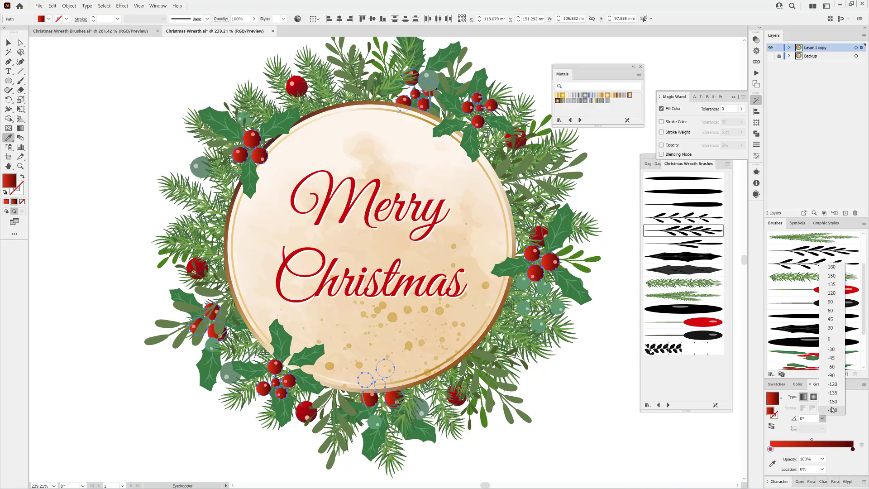
Step: Select all grey-green baubles and eyedrop the red berry gradient onto them
scroll(252, 212, up, 5)
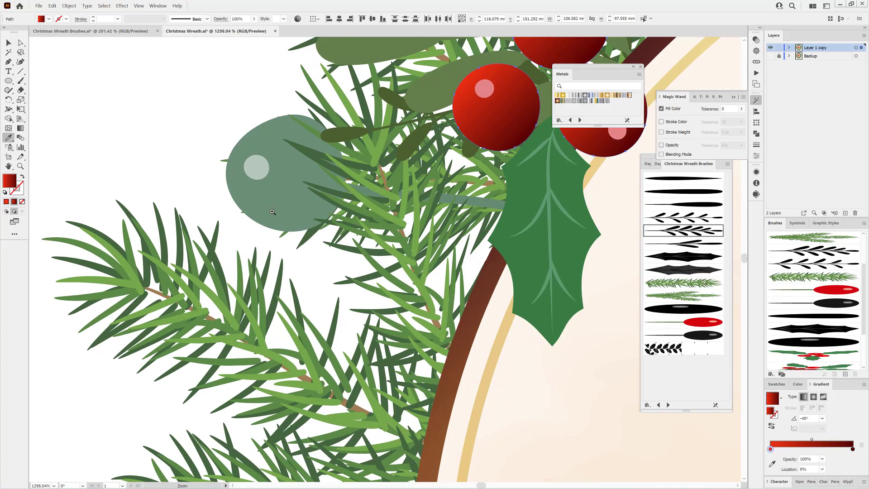
key(y)
click(235, 182)
scroll(235, 182, down, 3)
scroll(236, 182, down, 2)
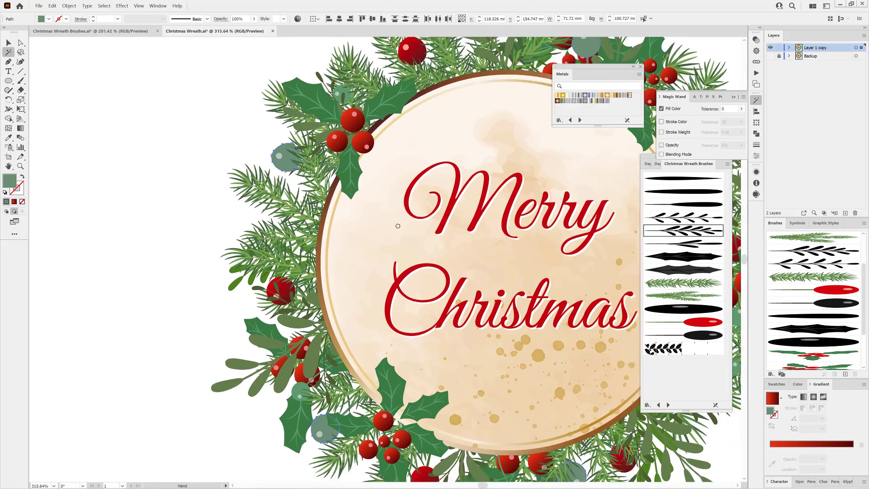
key(i)
click(378, 150)
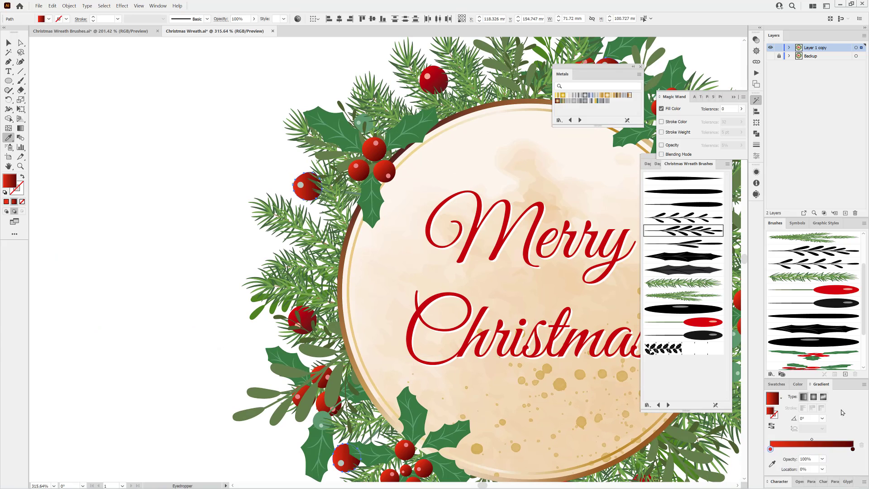
Step: Recolor the baubles' gradient to a lower-saturation green
click(298, 19)
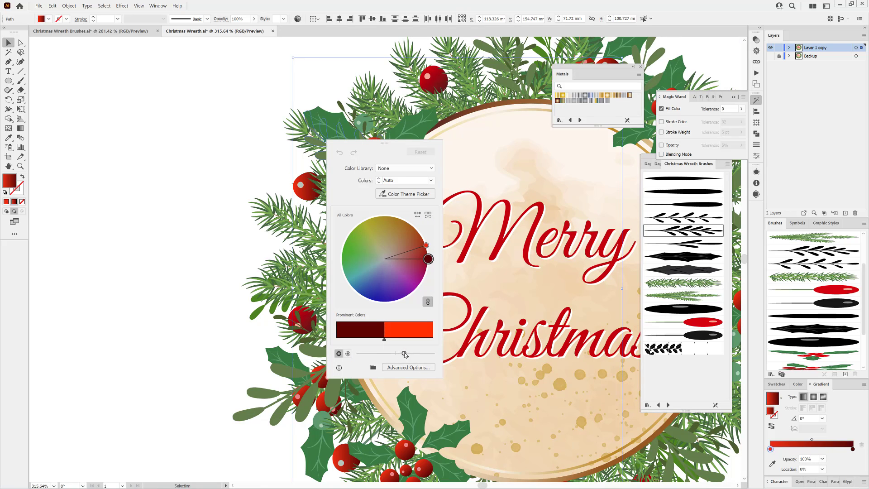
drag(405, 353, 399, 353)
drag(427, 258, 355, 229)
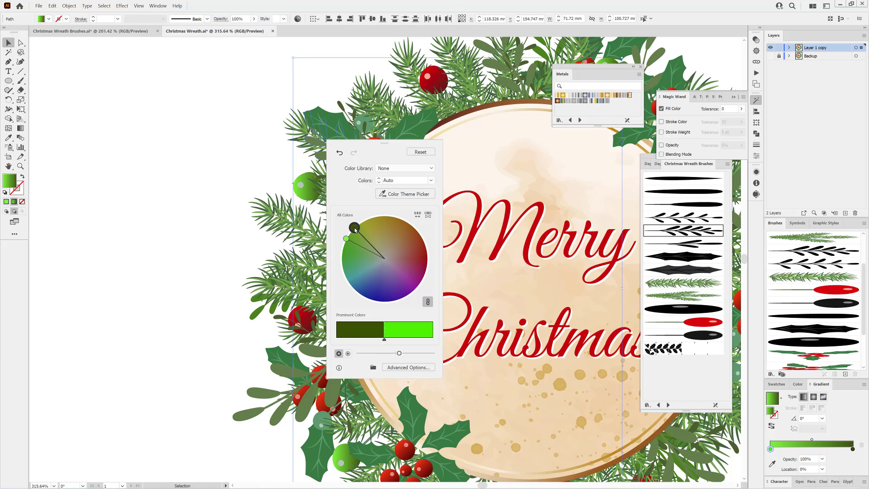
click(408, 367)
click(644, 151)
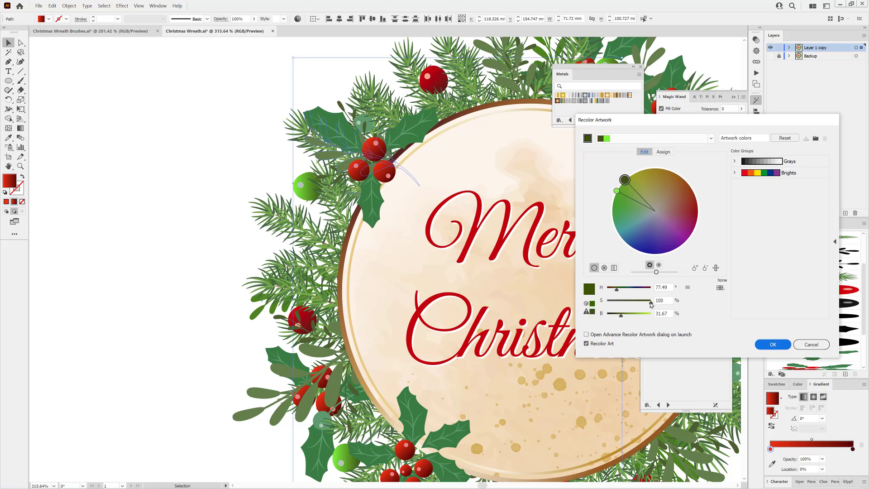
mouse_move(651, 304)
mouse_down()
mouse_move(636, 303)
mouse_move(646, 317)
mouse_up()
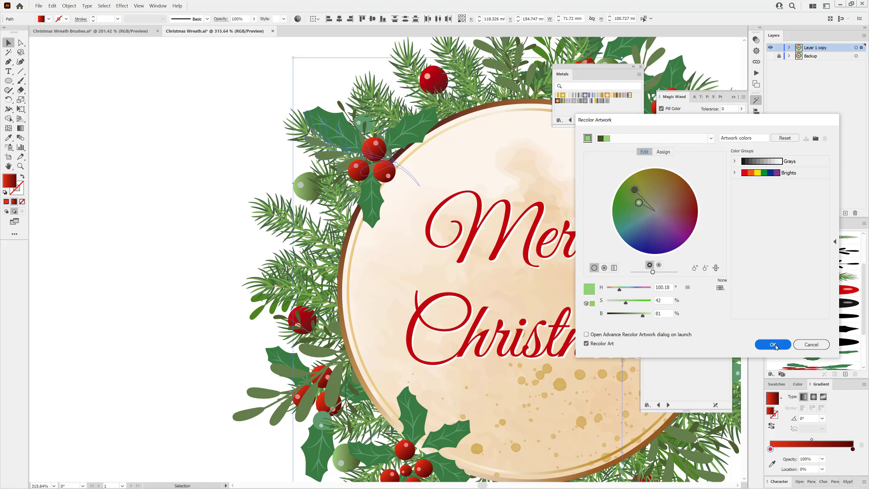
click(775, 346)
Step: Angle the baubles' gradient at -45° and shift their hue to a deeper green
click(822, 418)
click(828, 365)
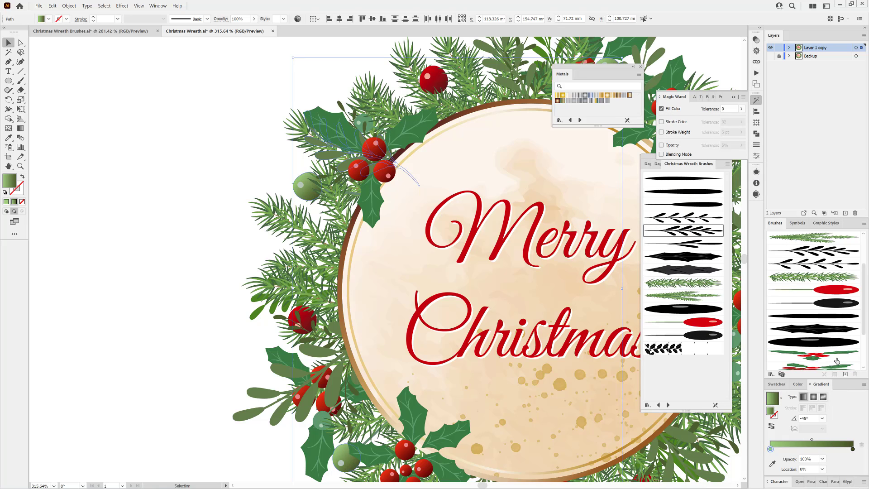
key(ctrl+0)
click(297, 19)
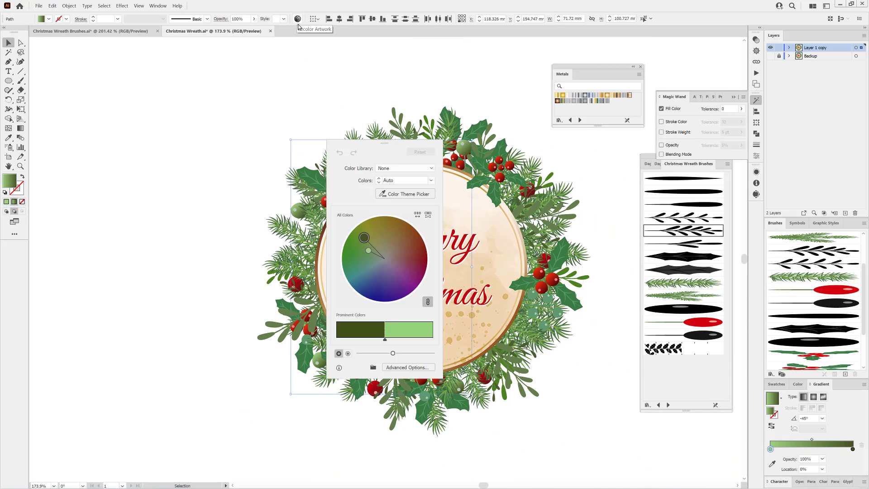
click(409, 368)
click(644, 152)
drag(617, 289, 623, 289)
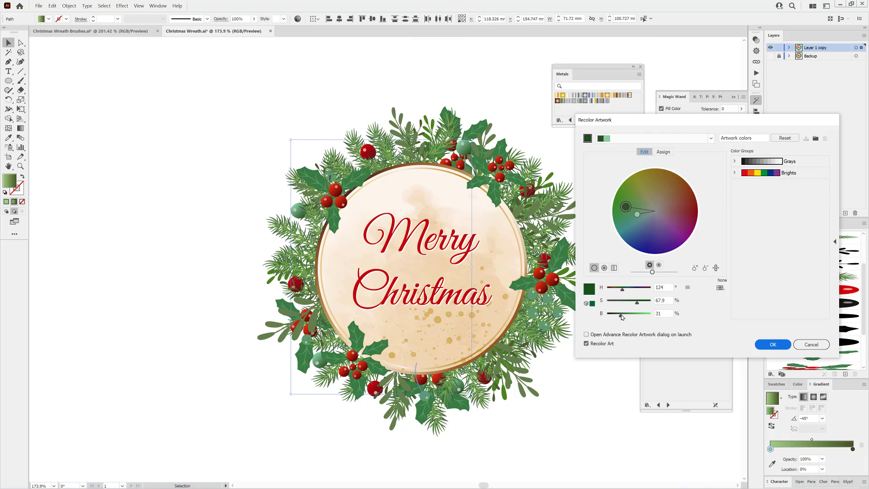
key(Return)
Step: Select all holly leaves sharing the same fill with the Magic Wand
key(y)
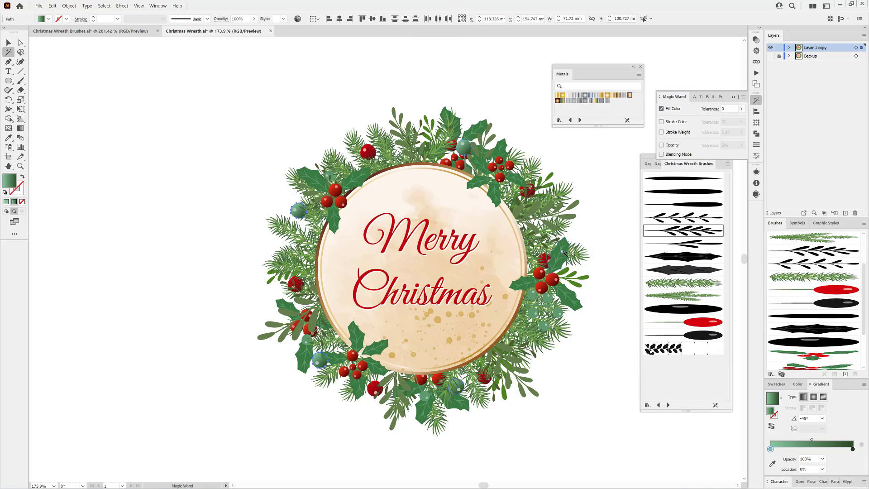
click(564, 254)
click(8, 137)
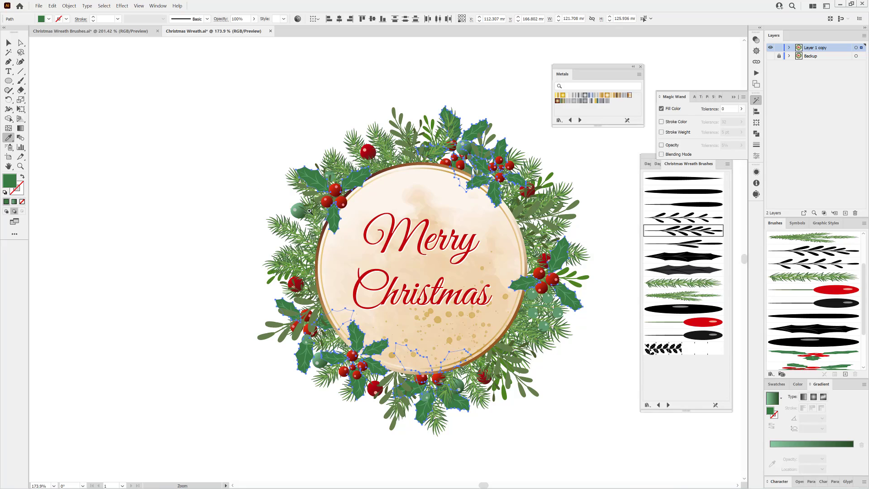
Step: Copy the baubles' green gradient onto the holly leaves and angle it at -45°
scroll(311, 211, up, 5)
click(217, 184)
scroll(217, 184, down, 3)
scroll(218, 184, down, 2)
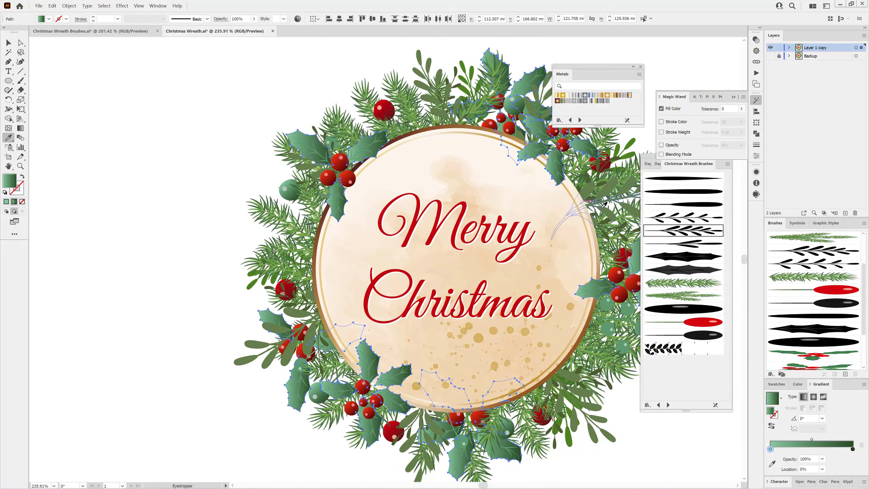
click(822, 418)
click(836, 361)
scroll(390, 263, right, 4)
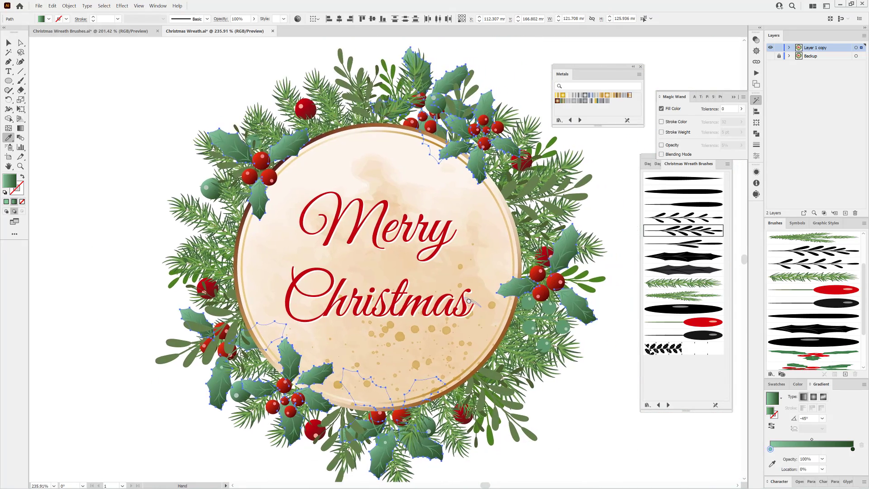
Step: Recolor the leaves' gradient to a brighter, more saturated green
click(297, 18)
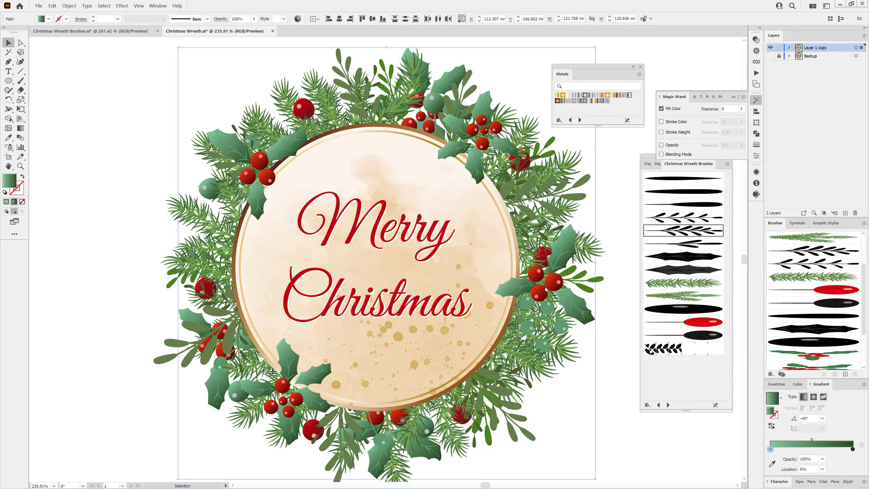
click(644, 152)
mouse_move(639, 303)
mouse_down()
mouse_move(618, 290)
mouse_move(618, 317)
mouse_move(649, 303)
mouse_up()
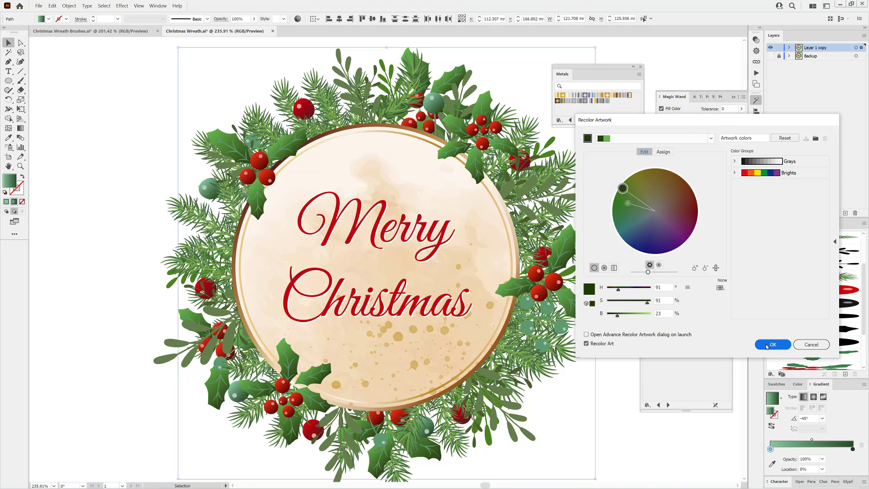
click(769, 345)
Step: Give the holly leaves a dark green swatch outline at 0.5 pt stroke weight
click(776, 384)
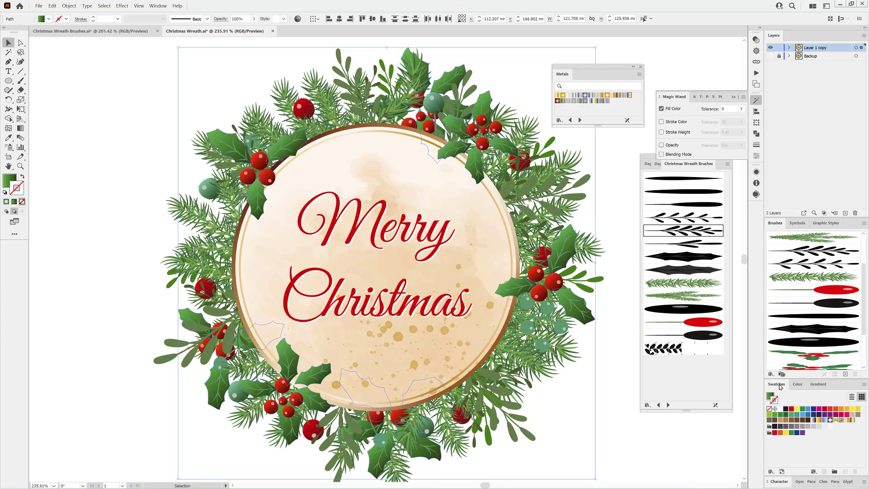
click(787, 415)
click(93, 21)
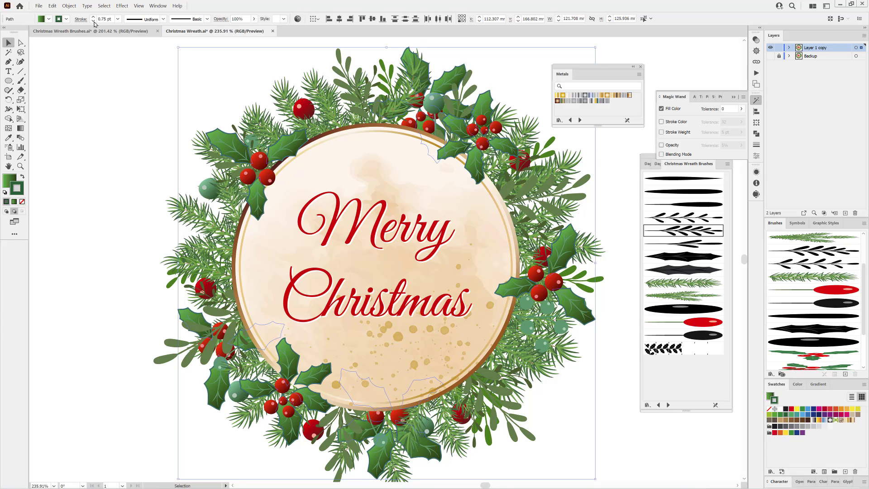
alt+scroll(470, 140, up, 5)
alt+scroll(289, 116, up, 3)
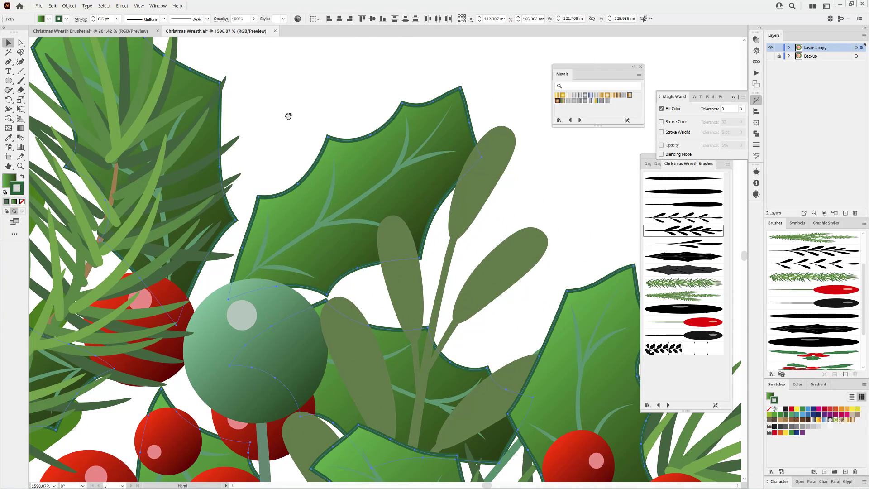
Step: Hide selection edges, lighten the outline green to 2E842E (G 132), then deselect
click(138, 6)
click(163, 196)
click(798, 384)
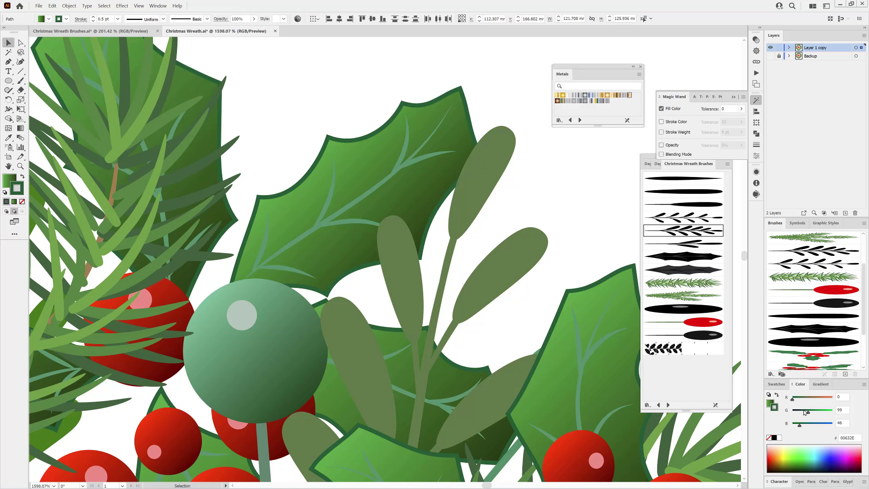
drag(807, 412, 813, 412)
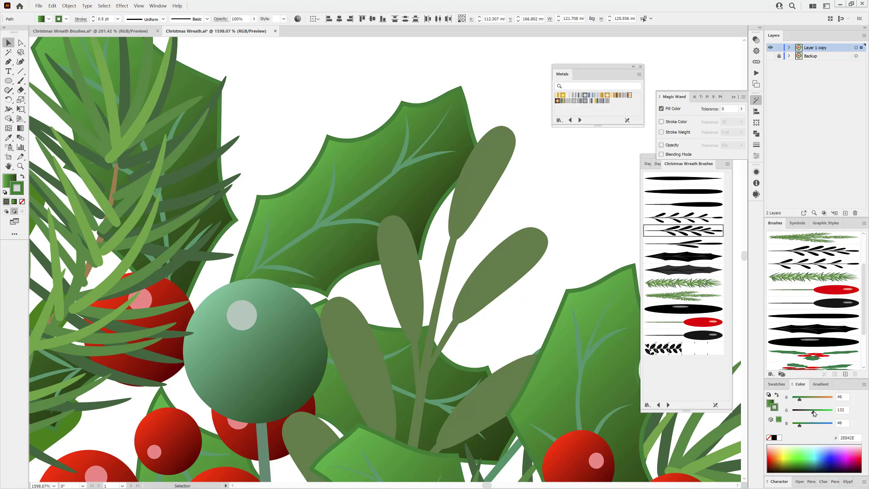
alt+scroll(441, 290, down, 5)
alt+scroll(442, 290, down, 2)
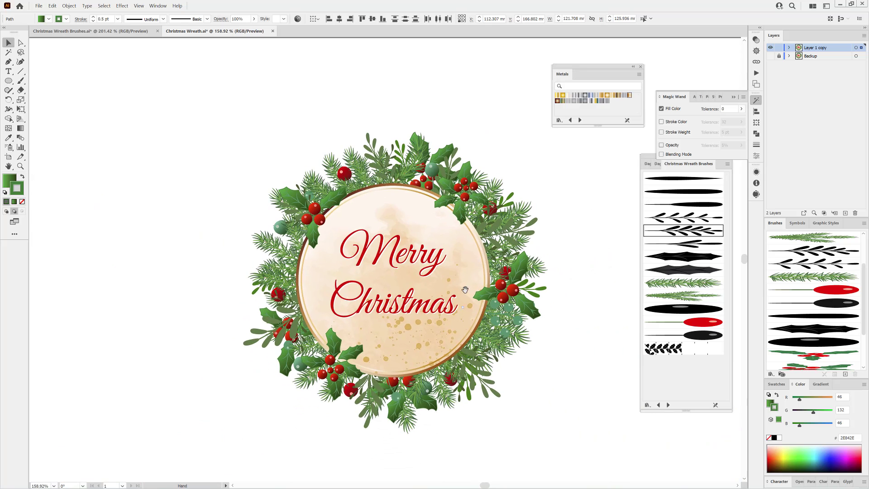
click(685, 63)
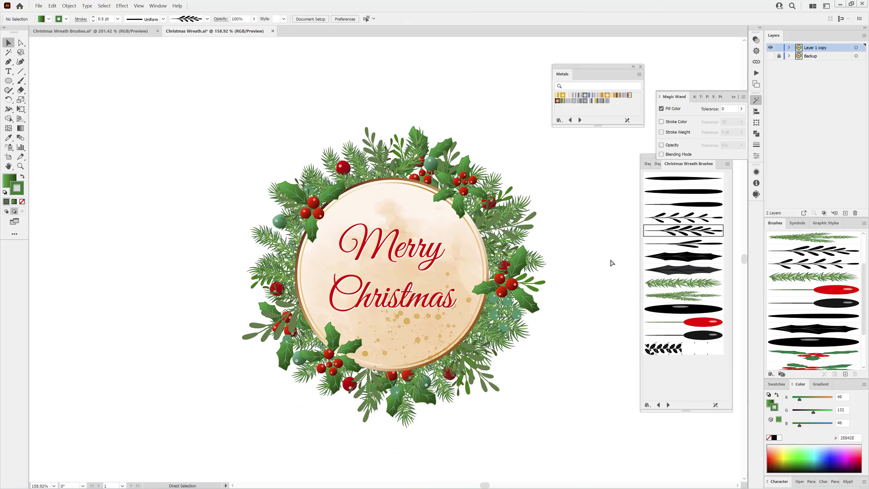
Step: Fit the artboard in the window and close the Metals, Magic Wand and Christmas Wreath Brushes panels
key(ctrl+0)
click(730, 93)
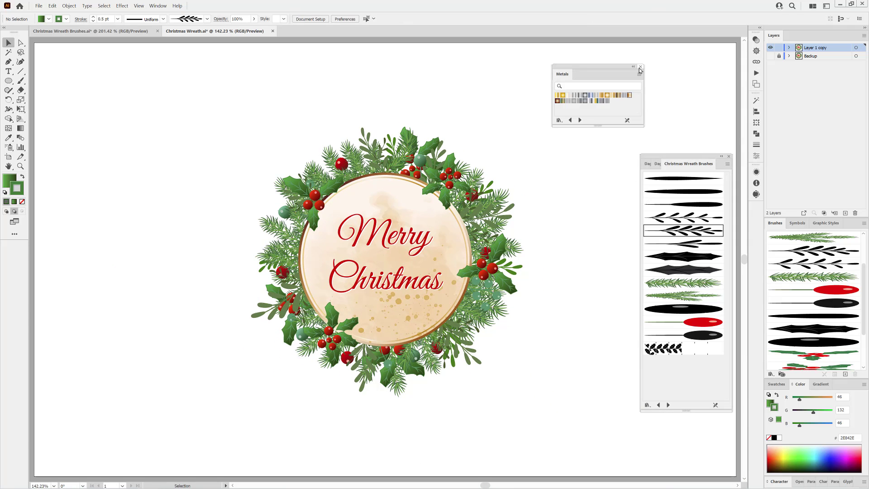
click(729, 156)
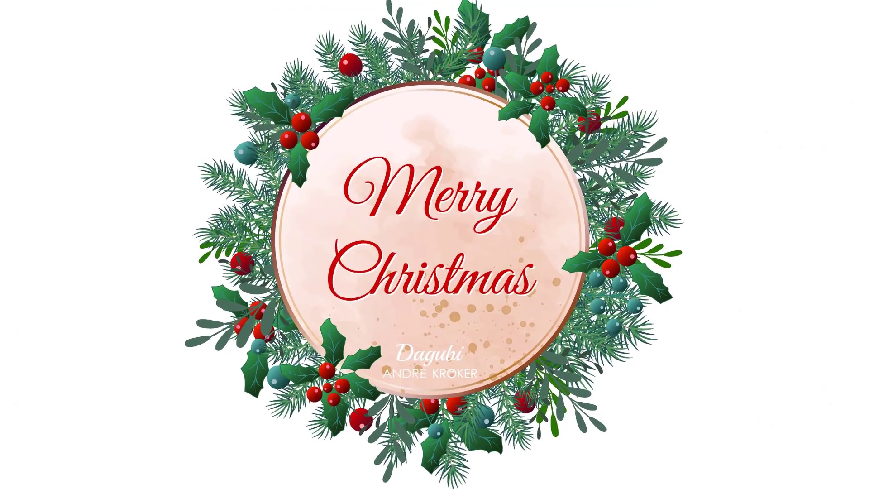